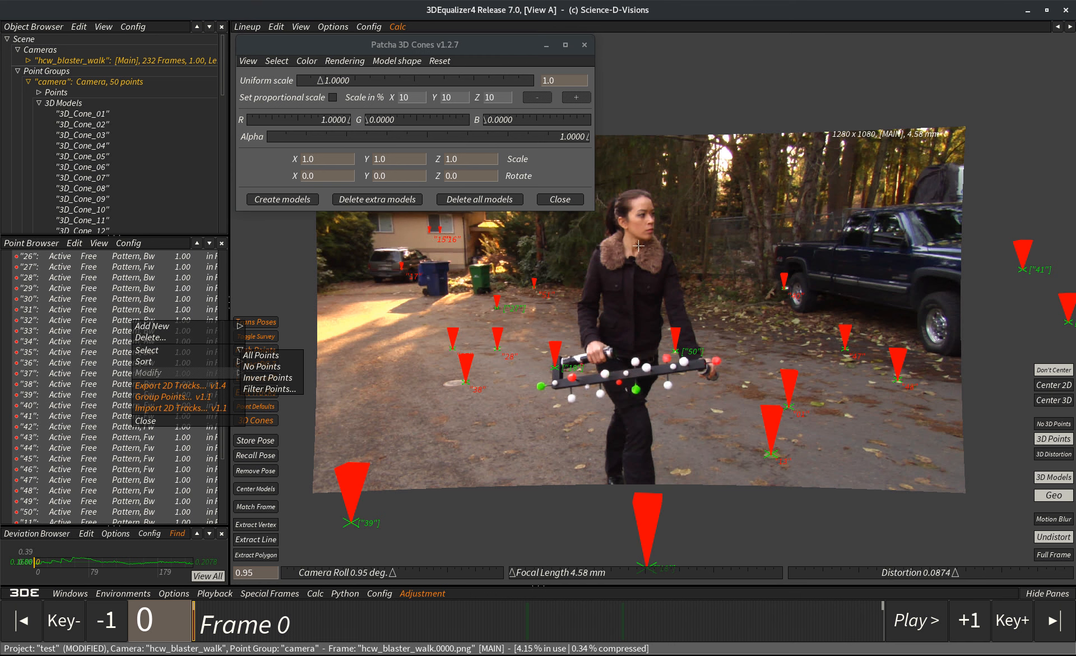
Step: Inspect the attributes of 3D_Cone_01 in the attribute editor and close the editor
mouse_move(221, 72)
mouse_down()
mouse_move(225, 217)
mouse_move(233, 59)
mouse_up()
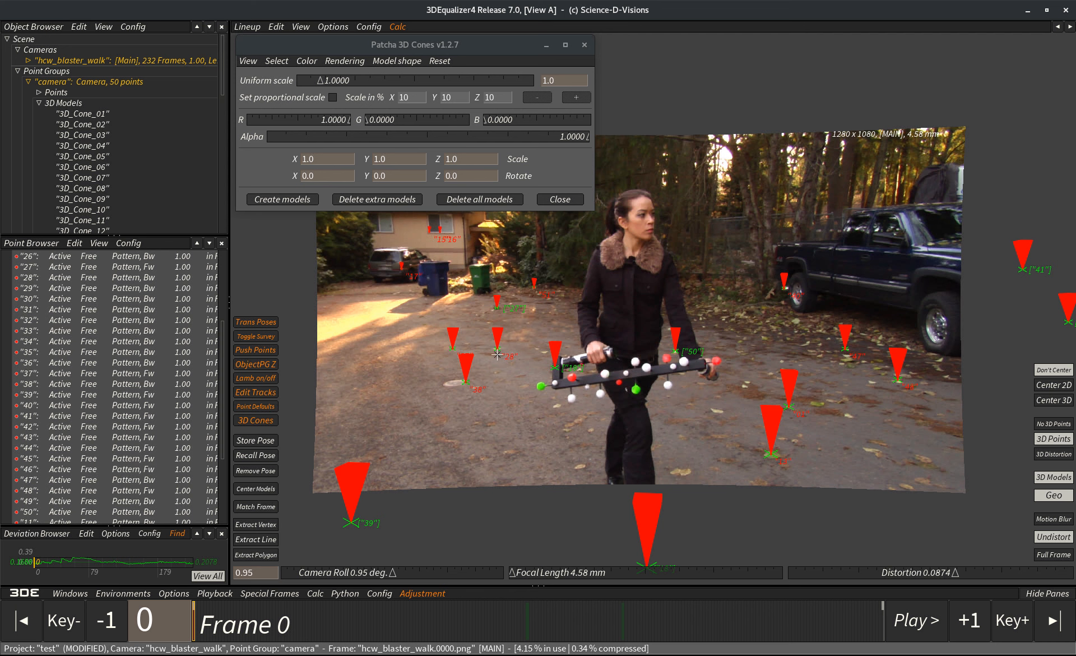
double_click(109, 116)
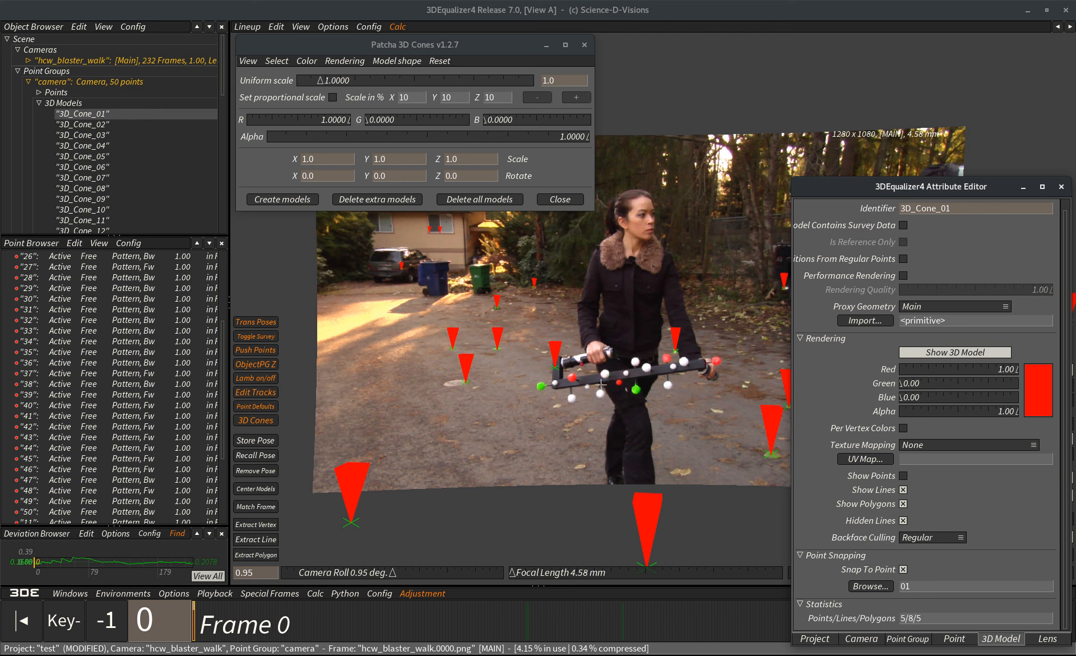
click(499, 374)
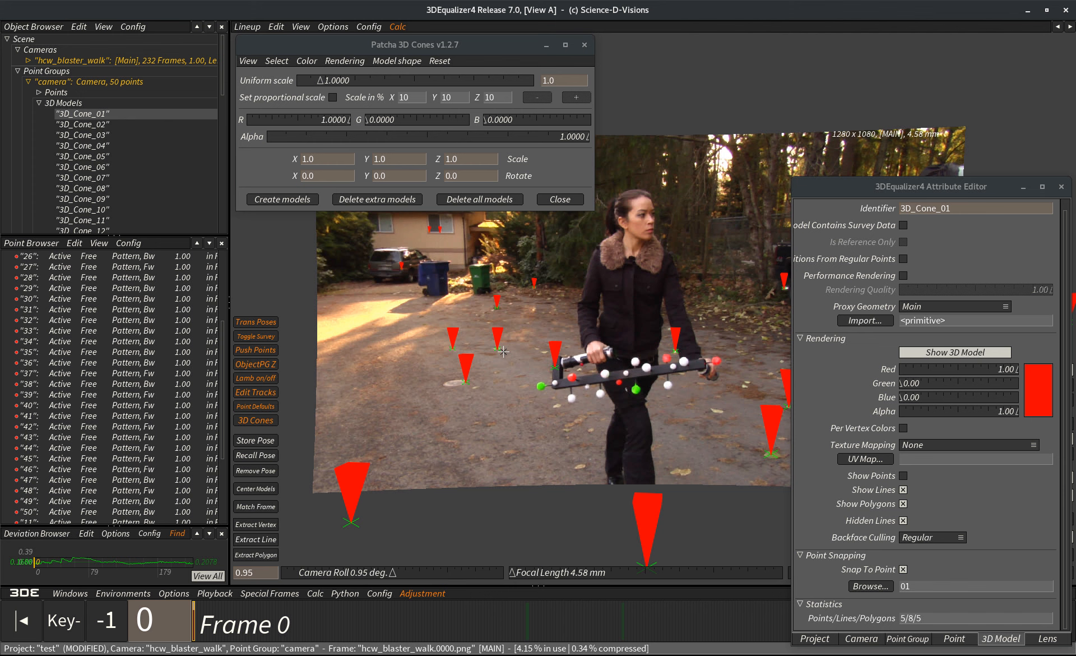
click(1061, 188)
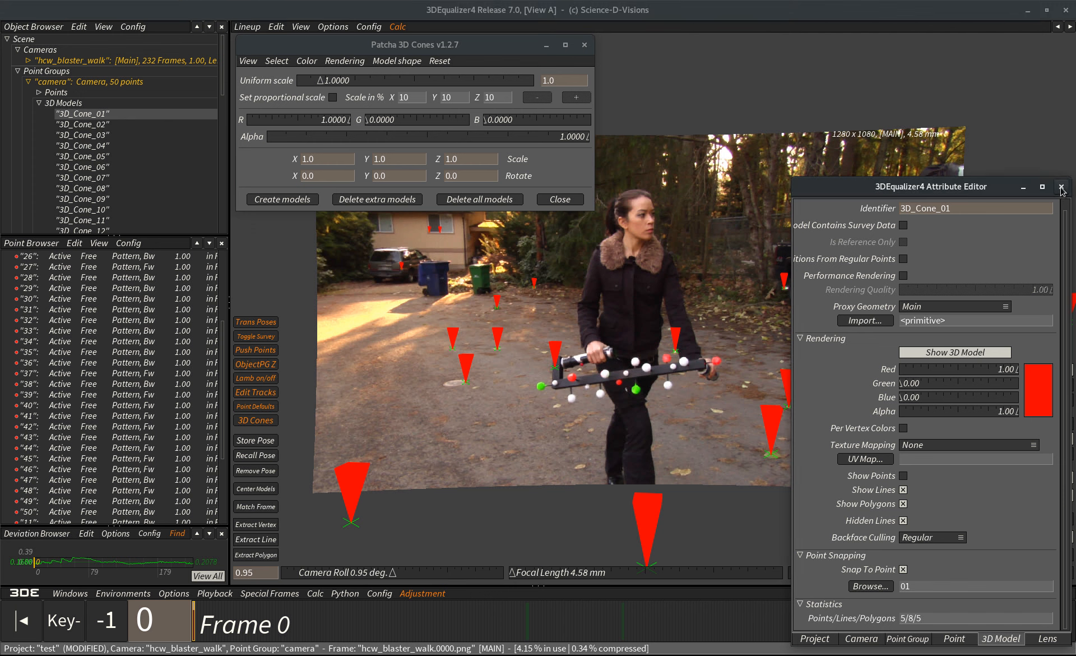
click(1060, 188)
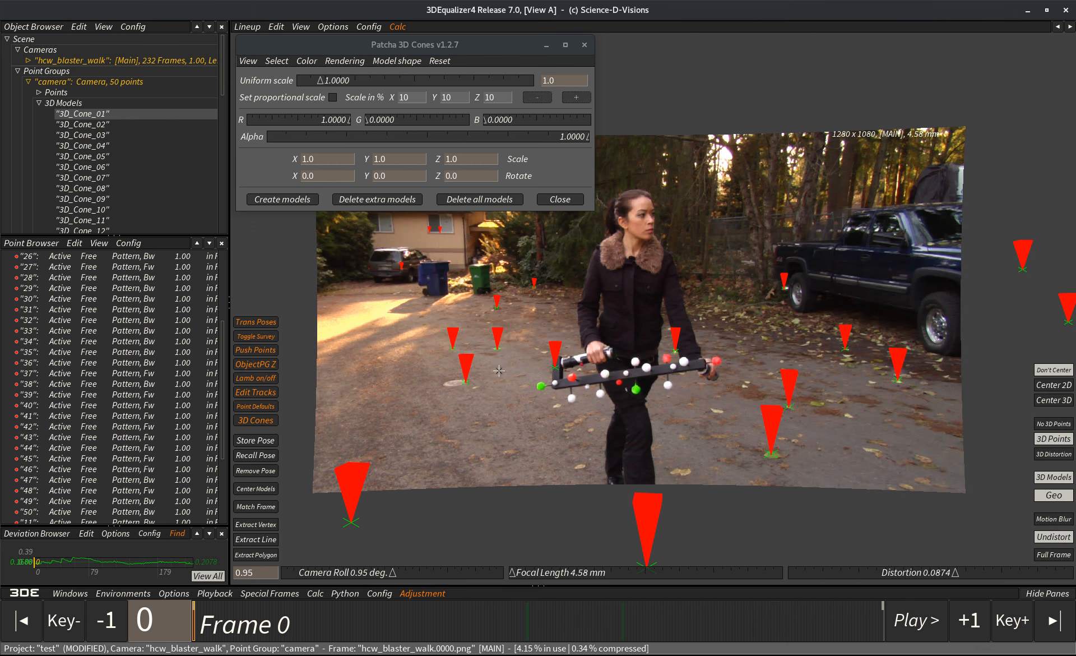
Step: Enlarge all cones by raising their uniform scale to about 2.6
click(319, 85)
drag(325, 85, 365, 80)
scroll(624, 388, down, 3)
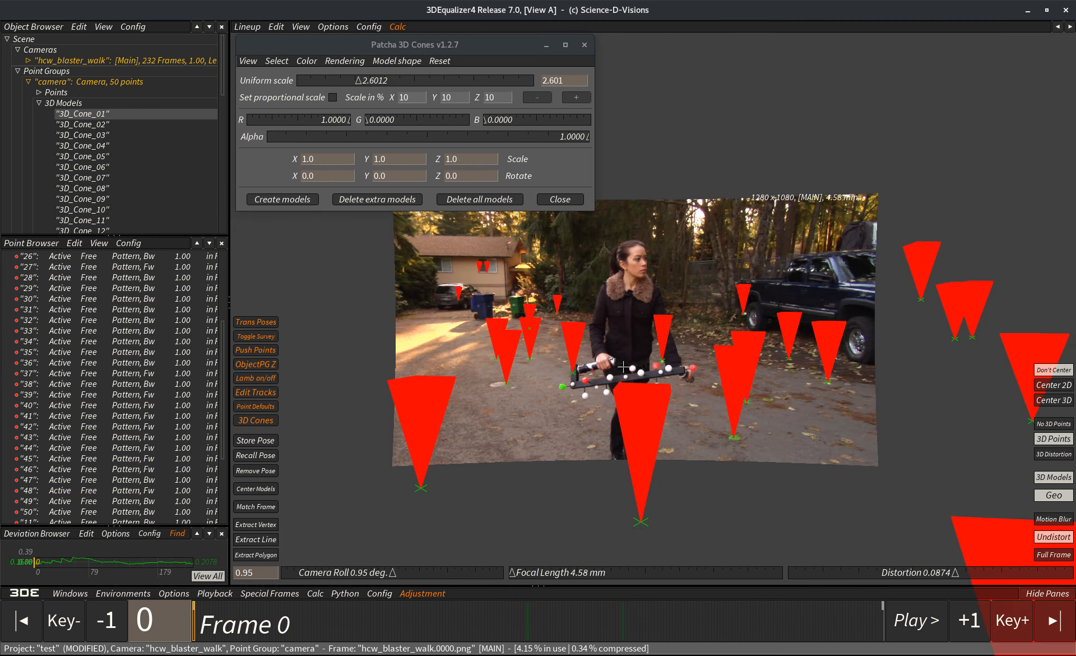
Step: In the 3D orientation view, raise the cones' uniform scale to 10 and on to 20
key(F4)
drag(460, 88, 521, 82)
text(20)
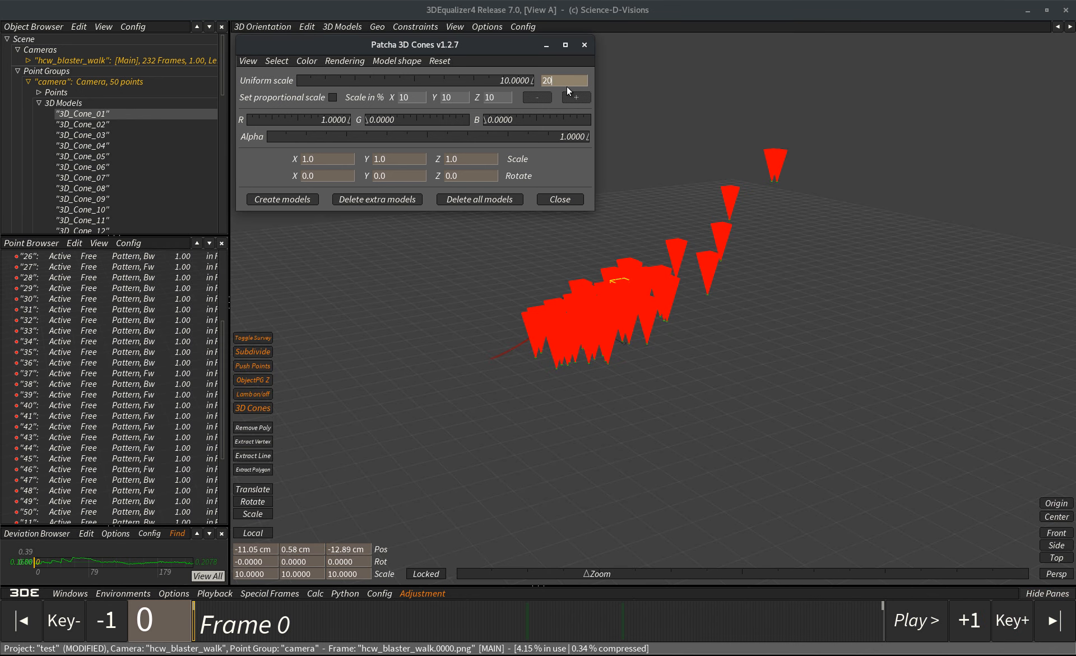
key(Return)
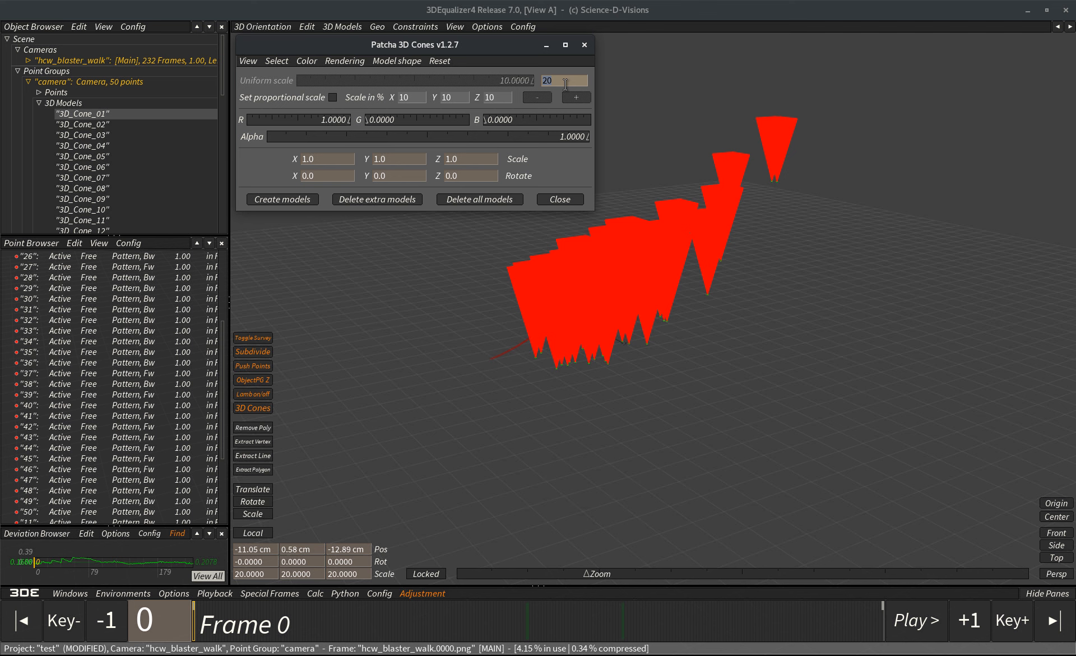
Step: Set the cones' uniform scale to 5 and reduce it further to about 3.1
text(5)
key(Return)
drag(413, 81, 405, 135)
drag(407, 81, 371, 162)
Step: Stretch the cones vertically with a Y scale of 5 and select a single distant cone for a closer look
click(334, 161)
click(394, 158)
click(458, 160)
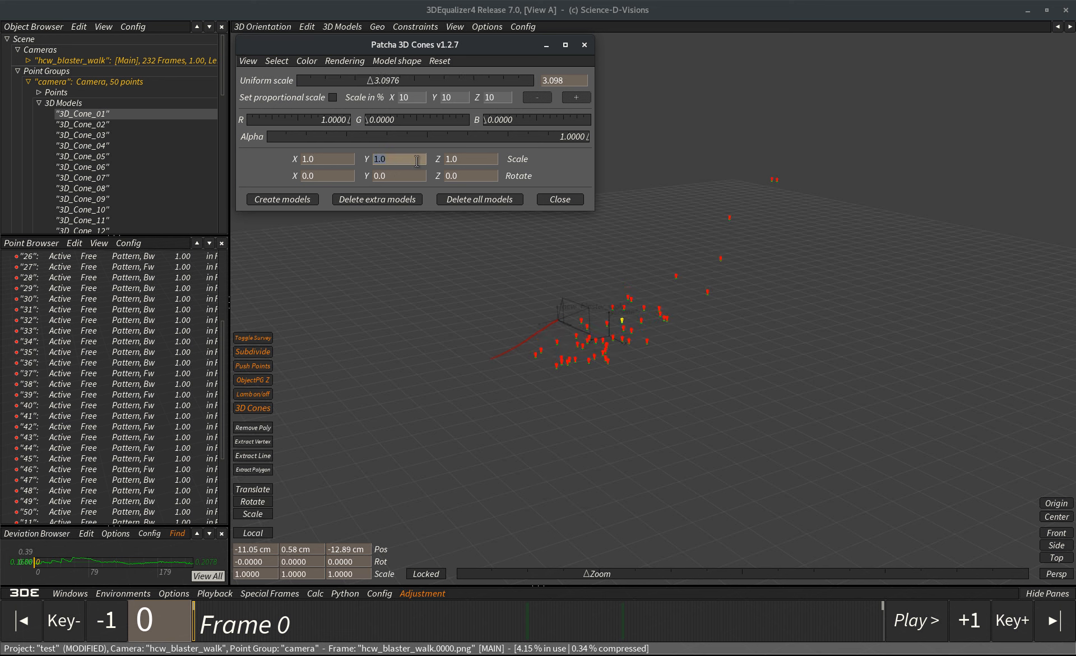
key(Return)
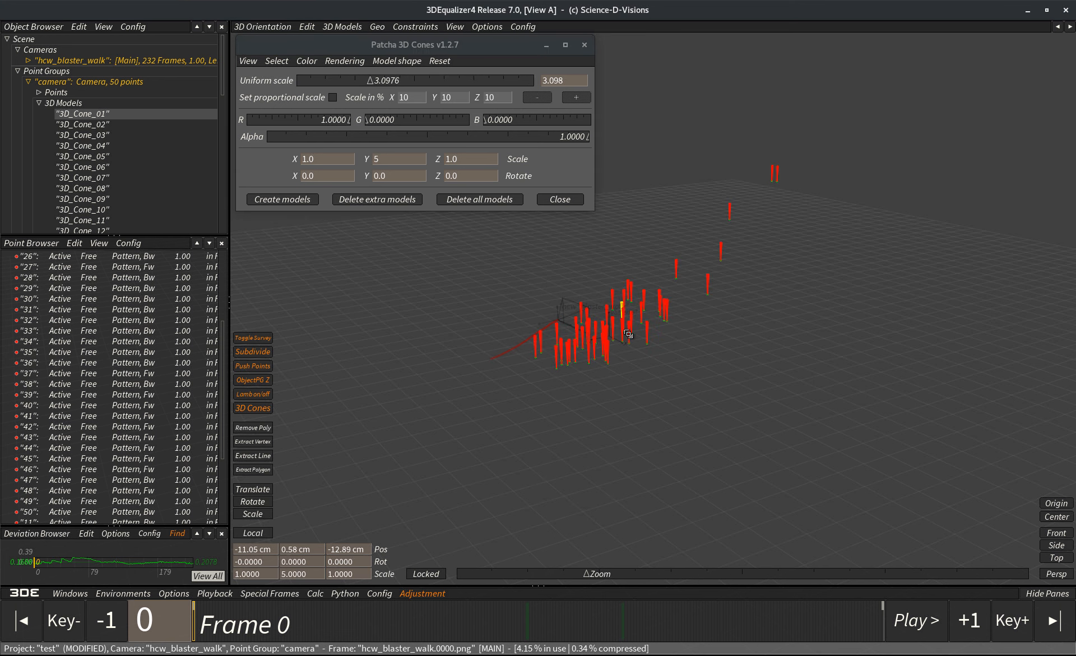
scroll(629, 377, up, 3)
click(691, 241)
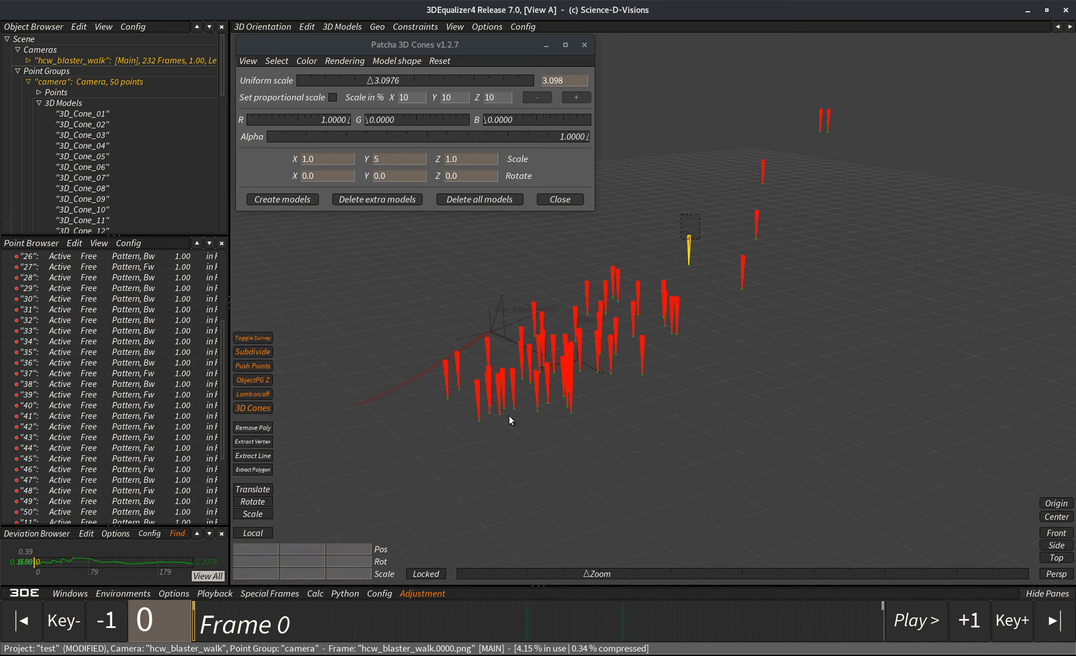
Step: Set the cones' Y scale back to 1
click(370, 159)
text(1)
key(Return)
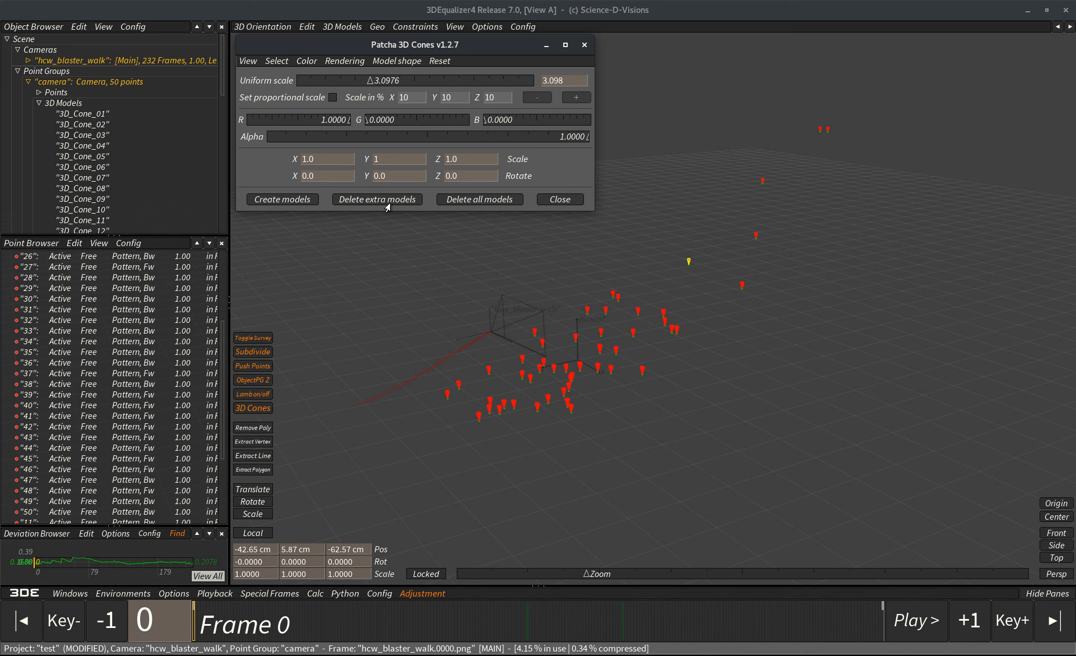
Step: Set the cones' uniform scale to about 5.72 and their X rotation to 45
drag(320, 176, 301, 177)
drag(380, 82, 432, 84)
drag(345, 173, 292, 176)
key(Return)
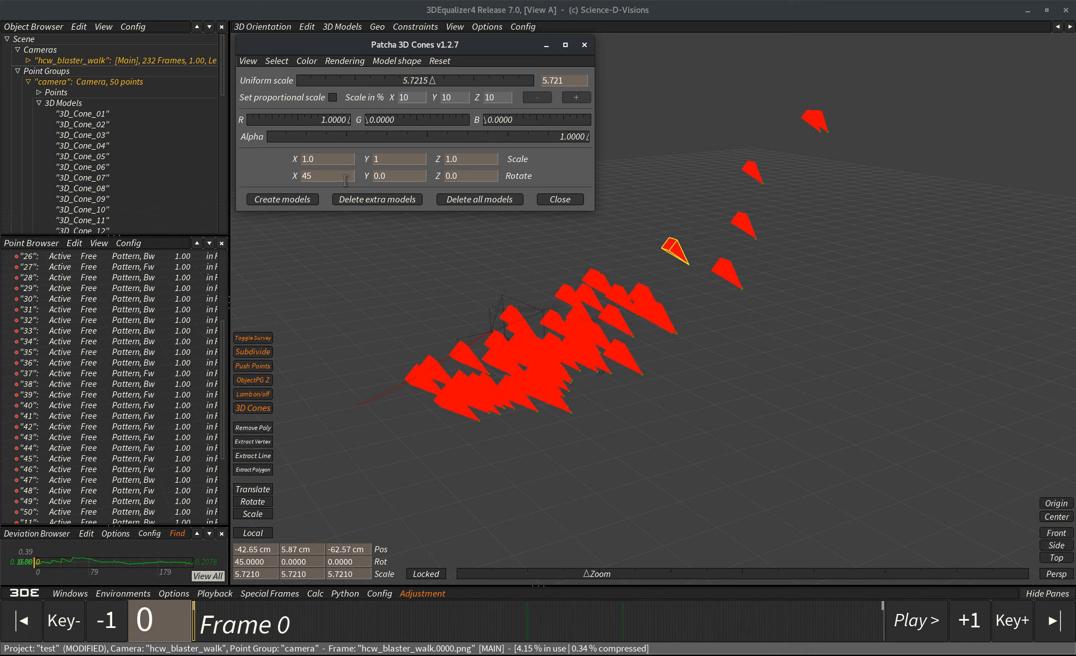
Step: Rotate the cones by 20 around Y and 40 around Z
drag(417, 176, 353, 176)
key(Return)
drag(464, 176, 430, 177)
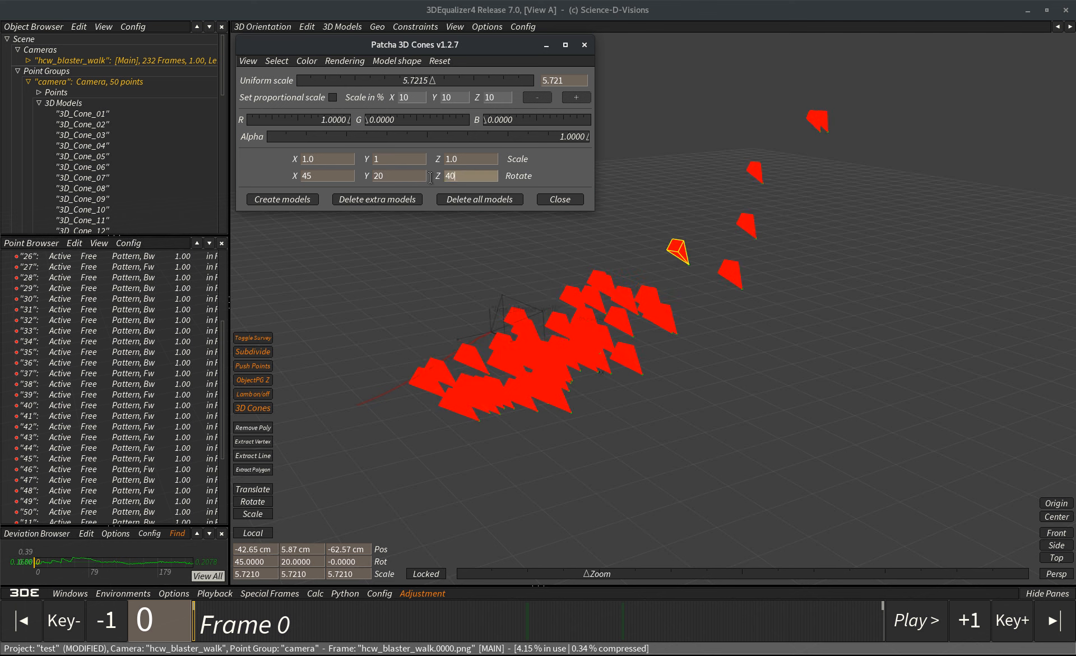
key(Return)
Step: Reset the cones' X, Y and Z rotation to 0
drag(332, 176, 293, 178)
text(0)
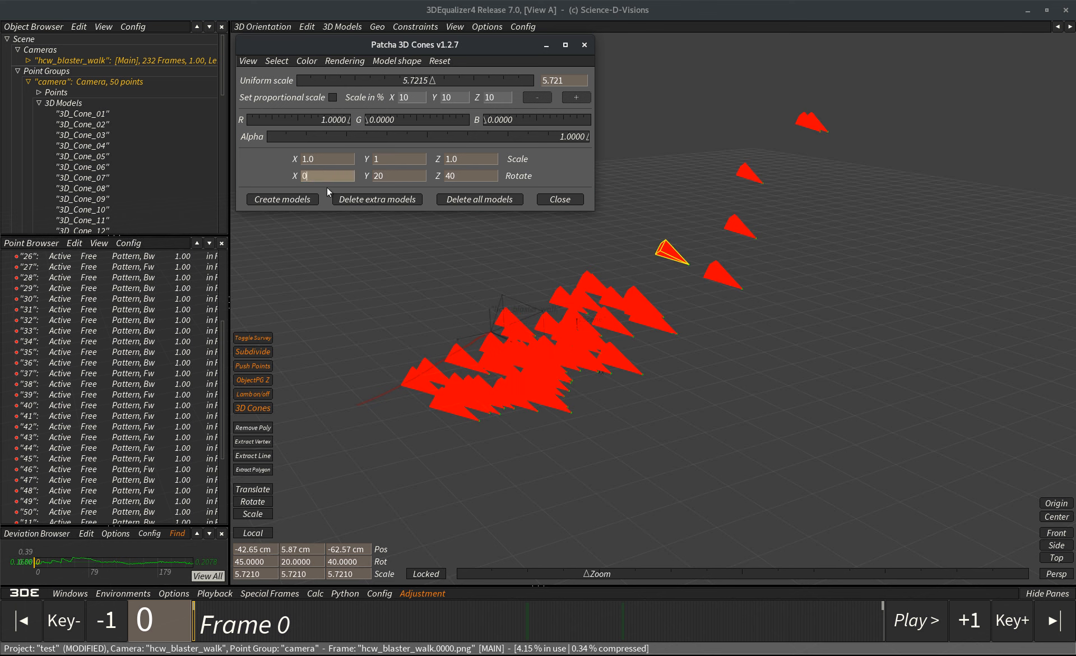
key(Return)
drag(399, 176, 362, 179)
text(0)
key(Return)
drag(476, 181, 432, 176)
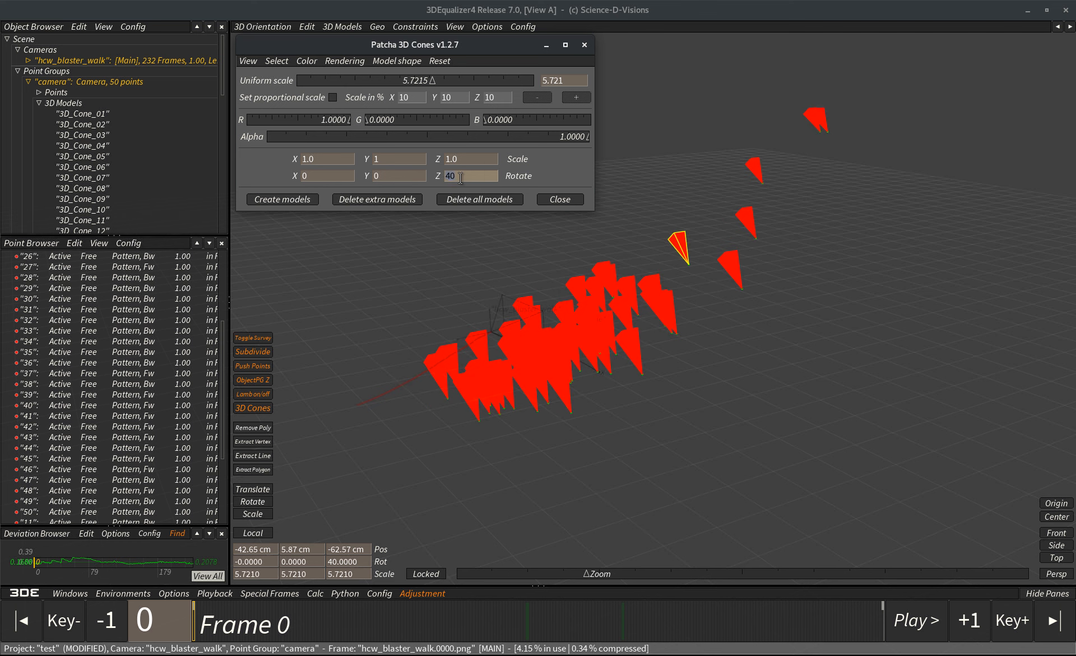
key(Return)
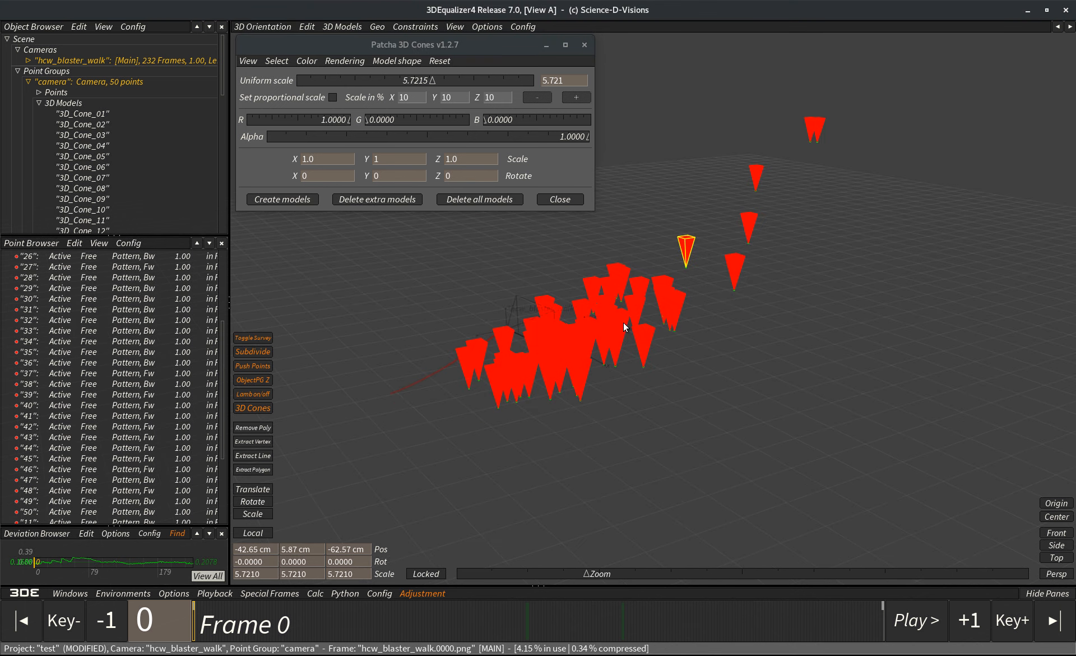
Step: Enable proportional scaling for the cones in the camera view and go to frame 231
key(F5)
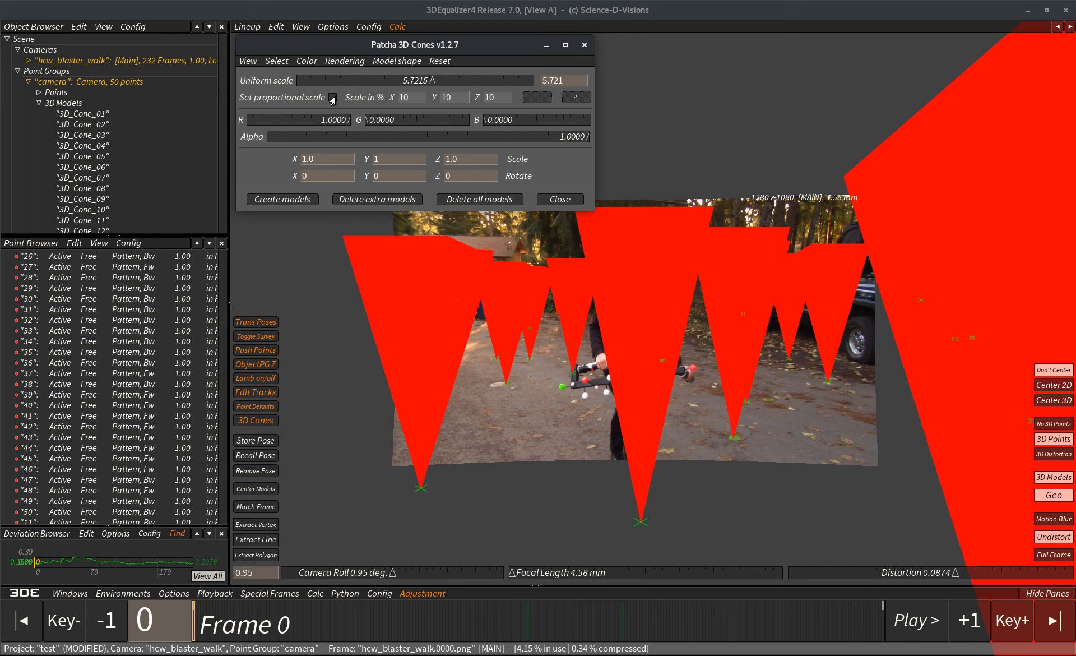
click(332, 98)
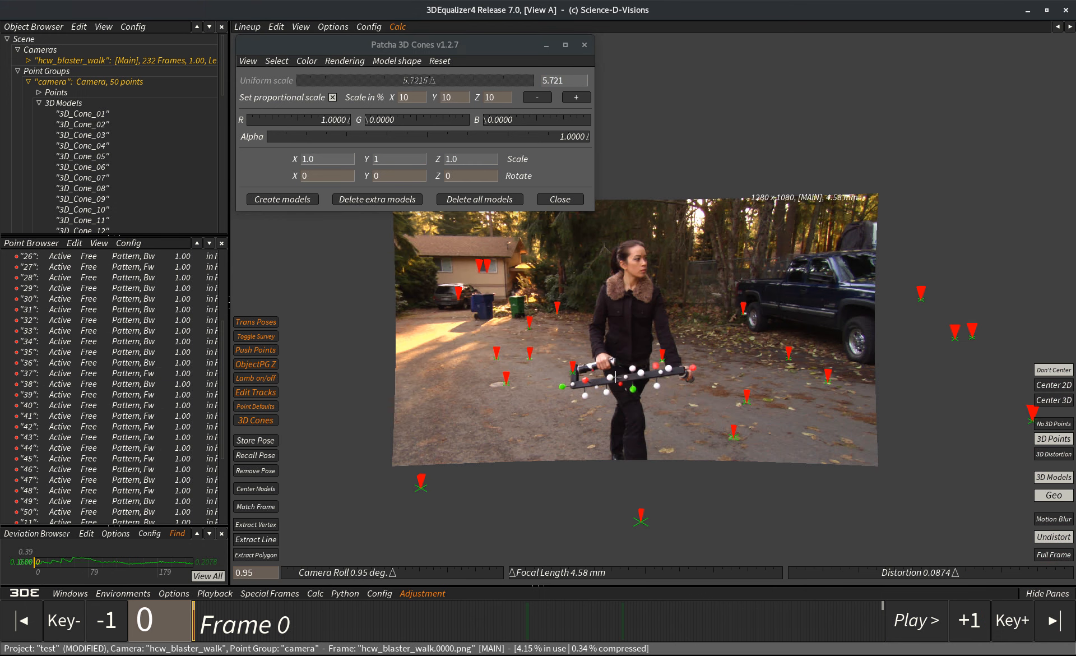
scroll(641, 379, down, 2)
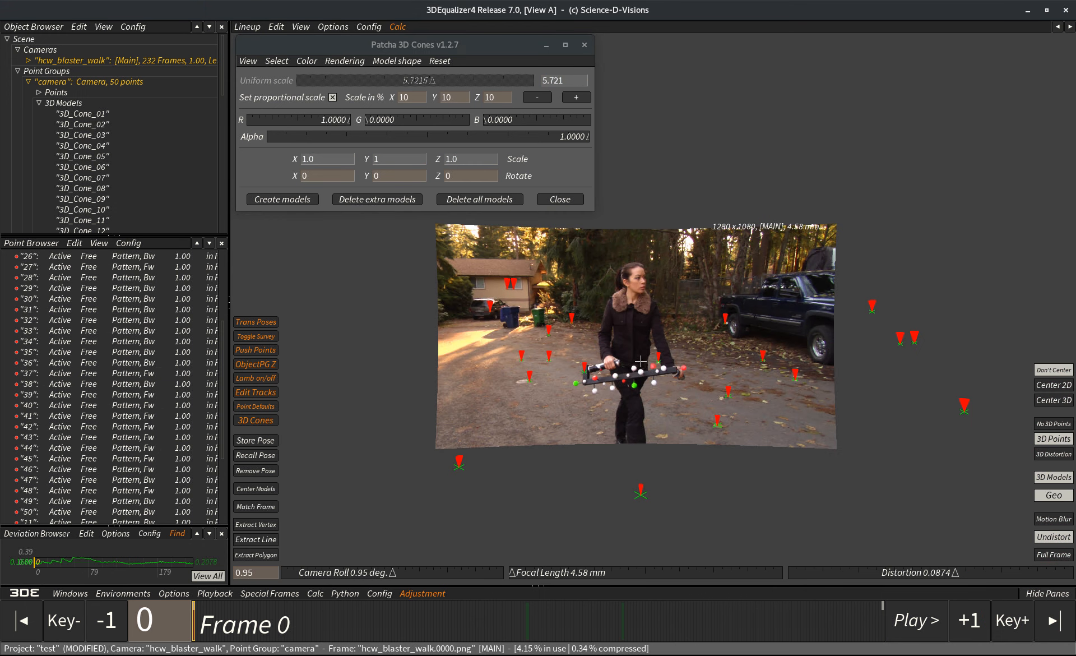
drag(539, 622, 885, 625)
click(333, 98)
click(333, 97)
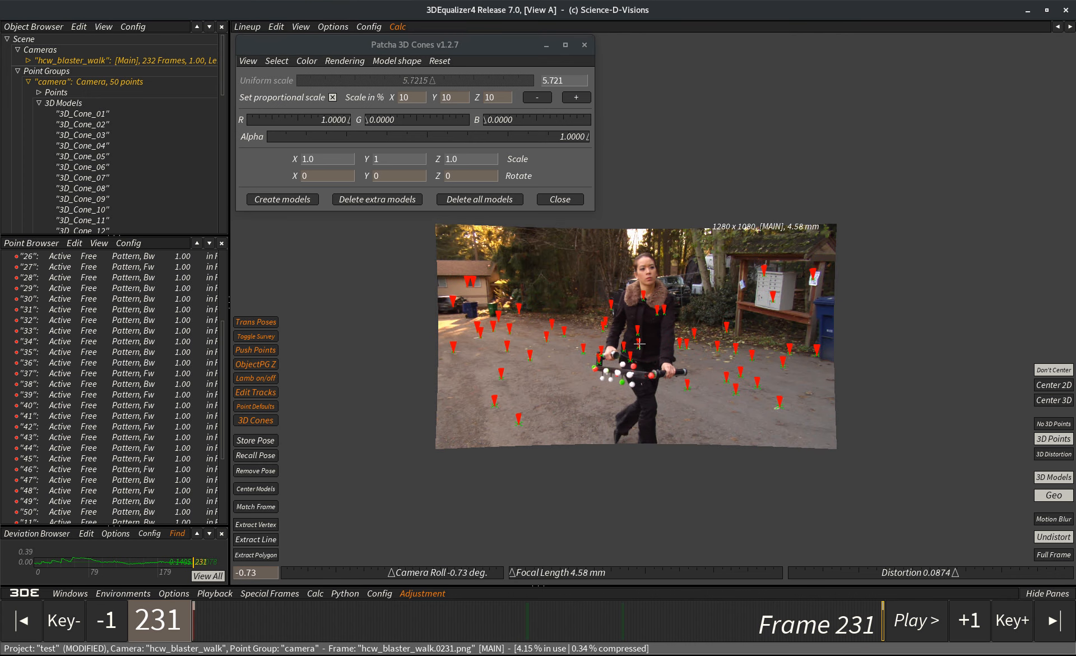
Step: Examine how the proportionally scaled cones vary in size with camera distance in the 3D orientation view
scroll(643, 377, up, 4)
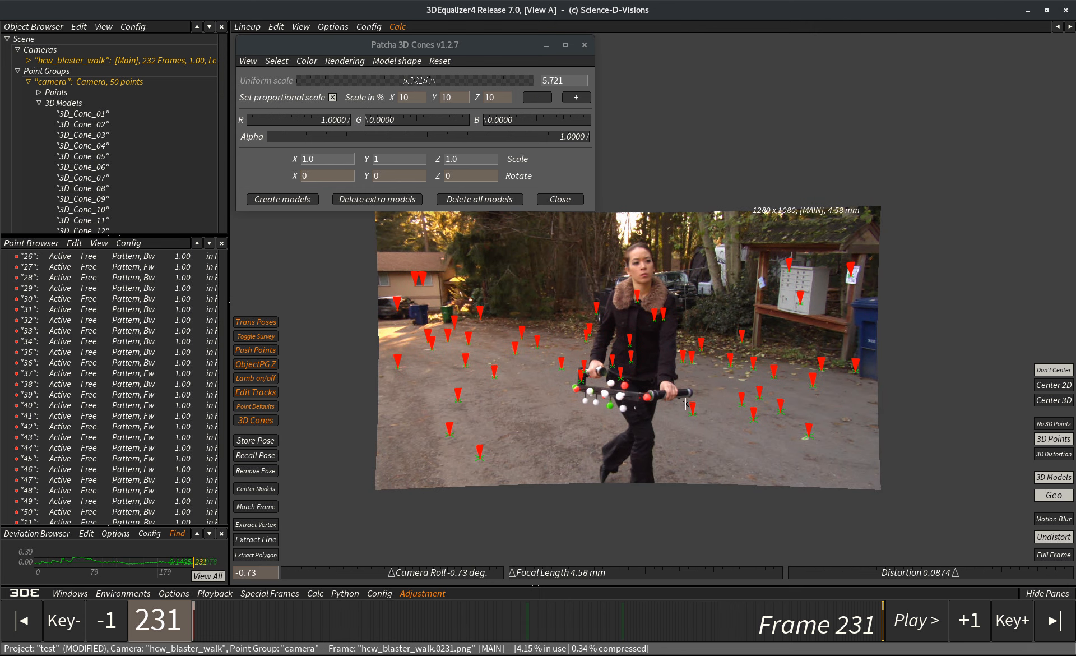
key(F3)
middle_drag(669, 381, 699, 283)
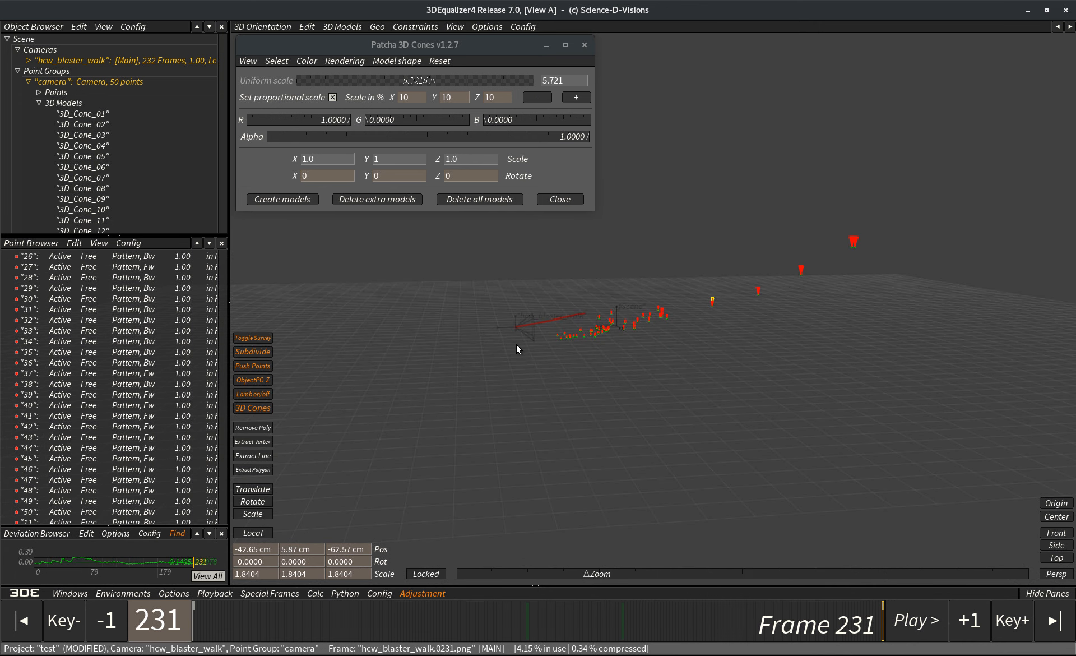
middle_drag(678, 375, 582, 339)
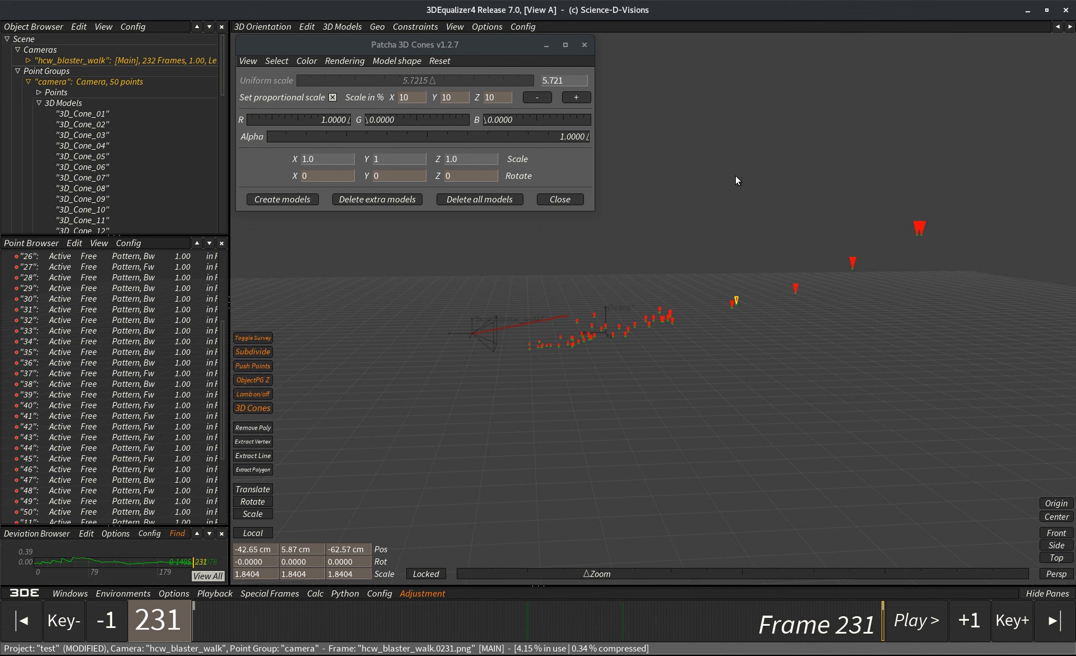
click(469, 98)
click(502, 97)
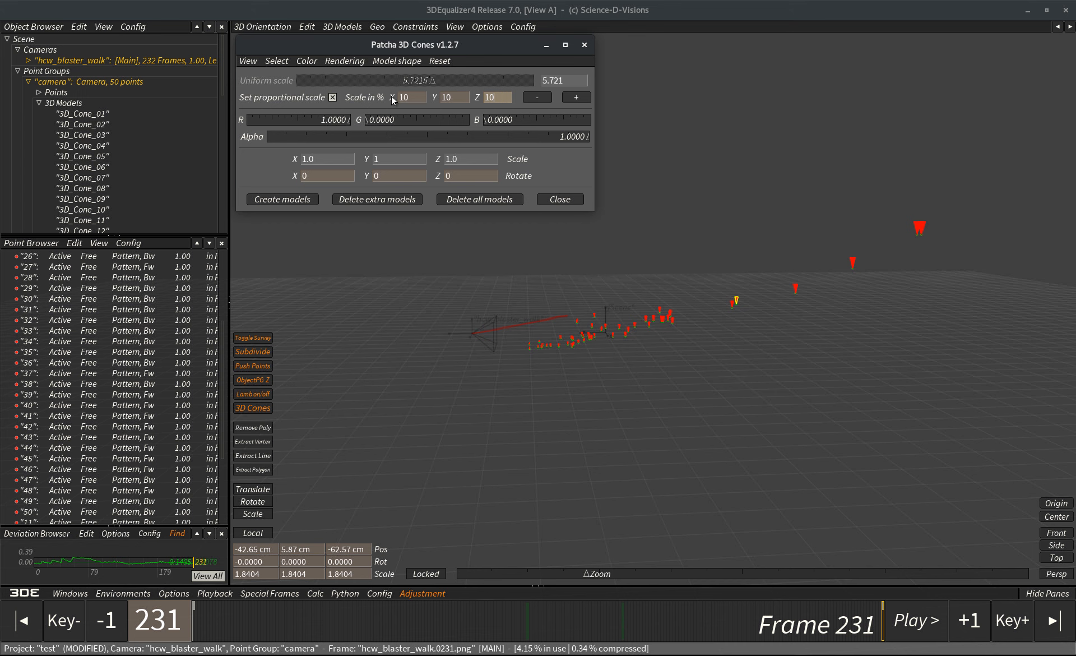
click(627, 297)
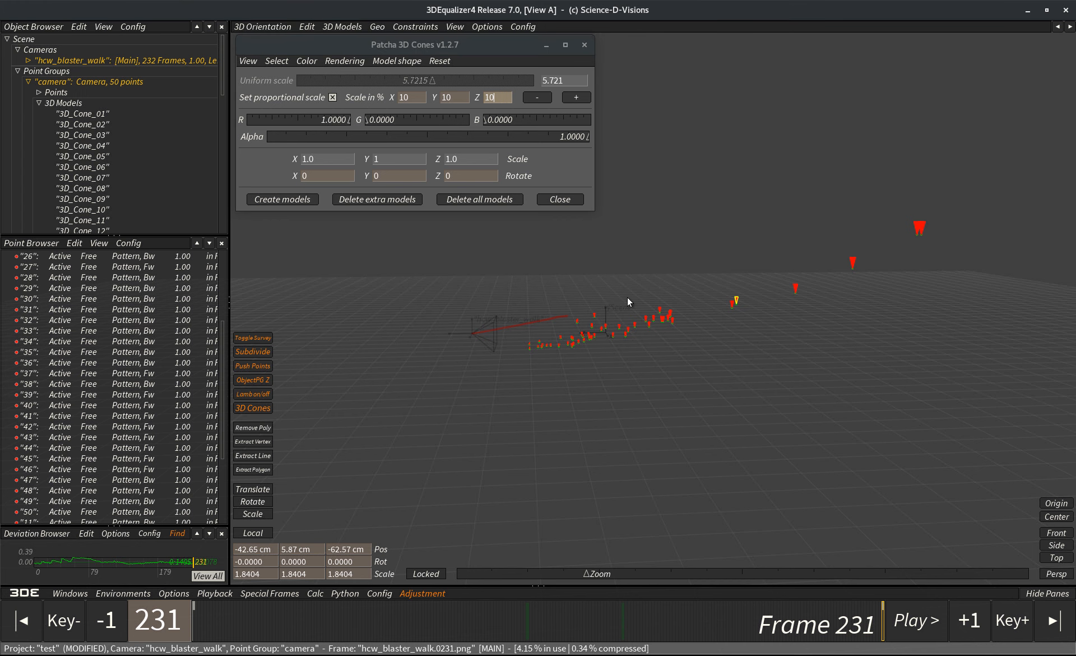
Step: Back in the camera view, enlarge the cones repeatedly in 10% steps on all axes and partly shrink them again
key(F5)
click(410, 97)
click(576, 98)
click(577, 99)
click(577, 99)
click(578, 99)
click(578, 100)
click(578, 99)
click(539, 98)
click(540, 99)
click(540, 99)
click(538, 99)
Step: Set the X and Z scaling percentages to 0 and stretch the cones in 10% steps along Y only
drag(413, 100, 401, 101)
text(0)
drag(486, 99, 512, 101)
text(0)
click(576, 98)
click(577, 99)
click(578, 99)
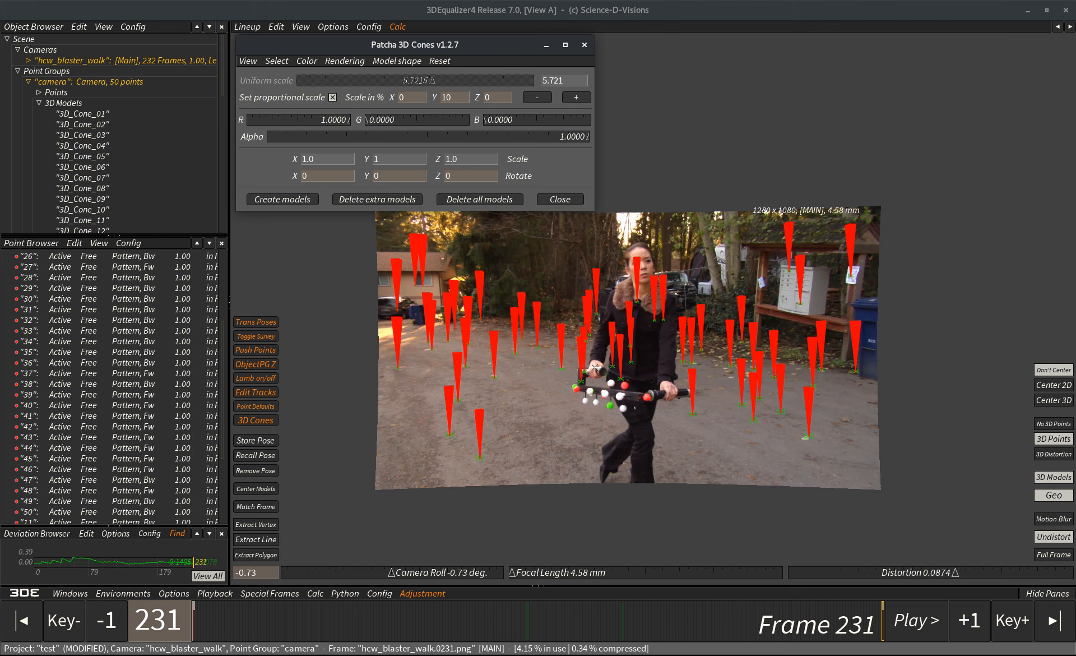
Step: Hide all cone models and show them all again
click(575, 362)
drag(338, 47, 340, 47)
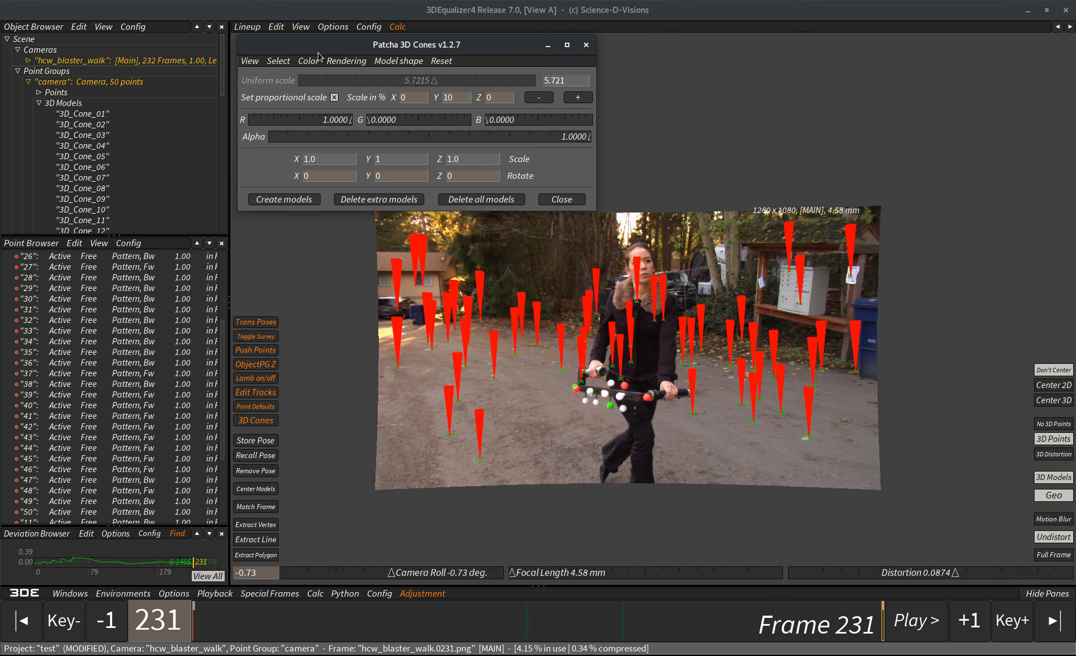
click(247, 64)
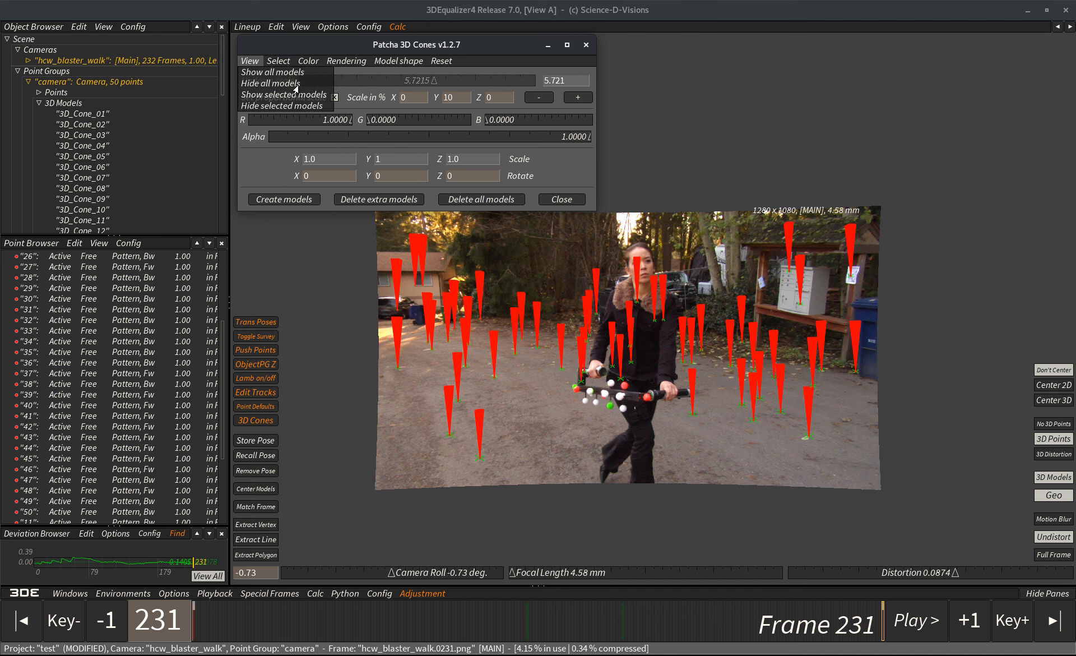
click(260, 83)
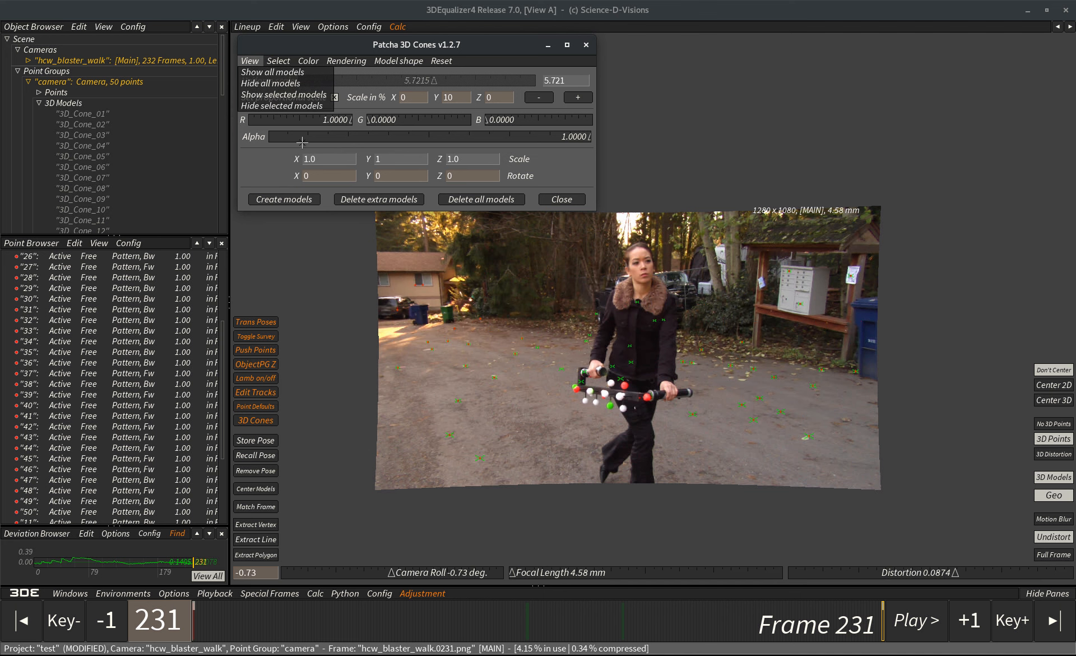
click(265, 74)
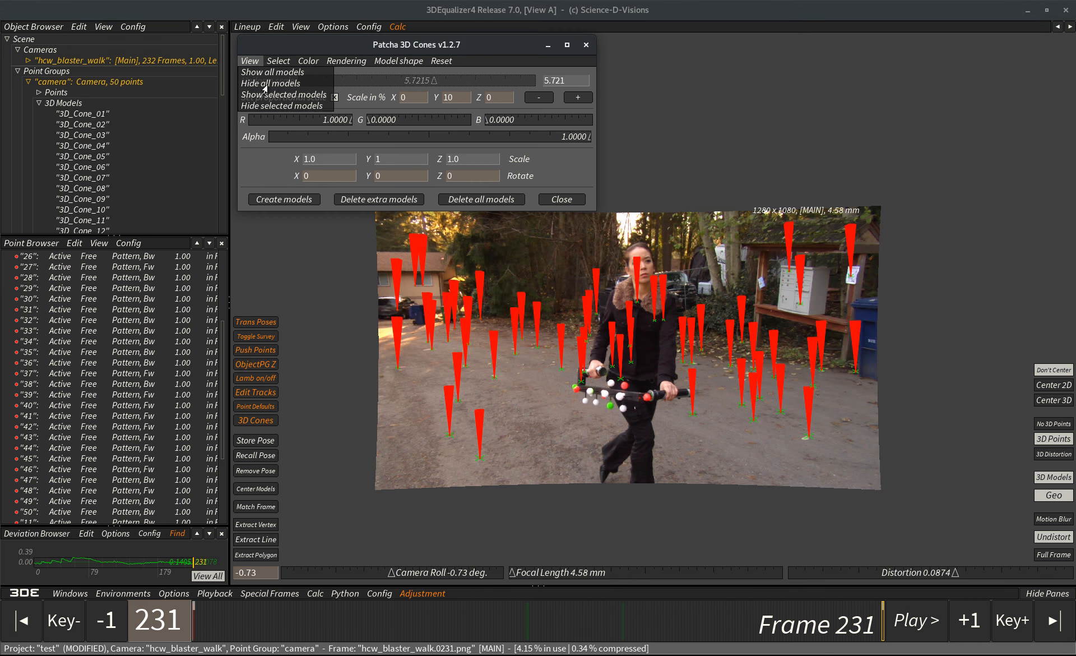
Step: With all cones hidden, show and hide only the selected 3D_Cone_01 to 3D_Cone_09, and bring all cones back into view
click(264, 84)
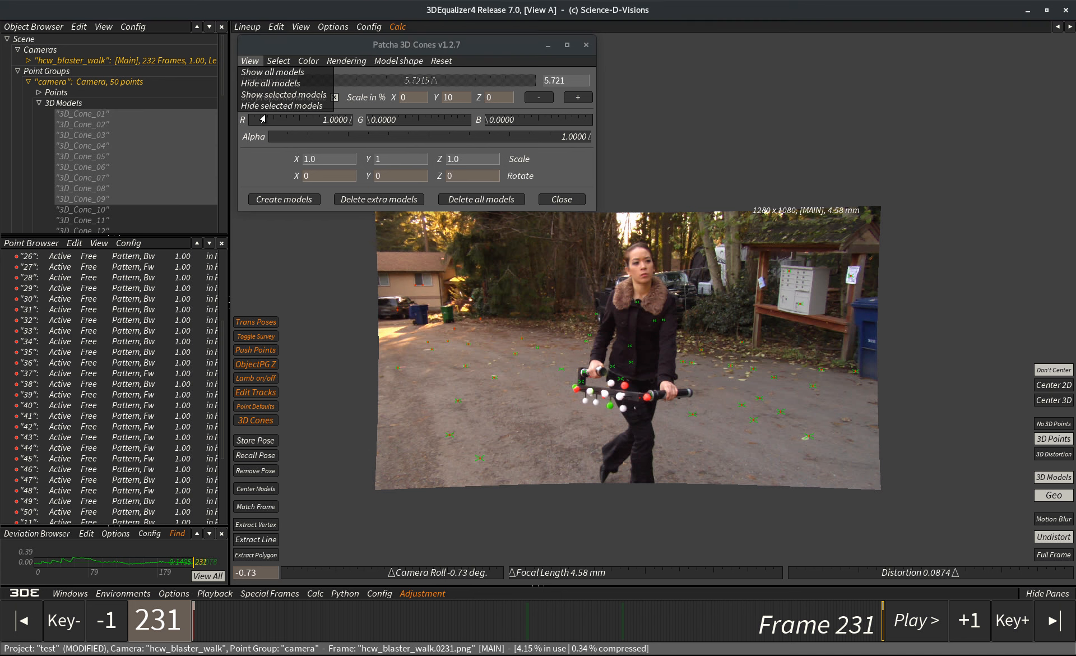
click(271, 96)
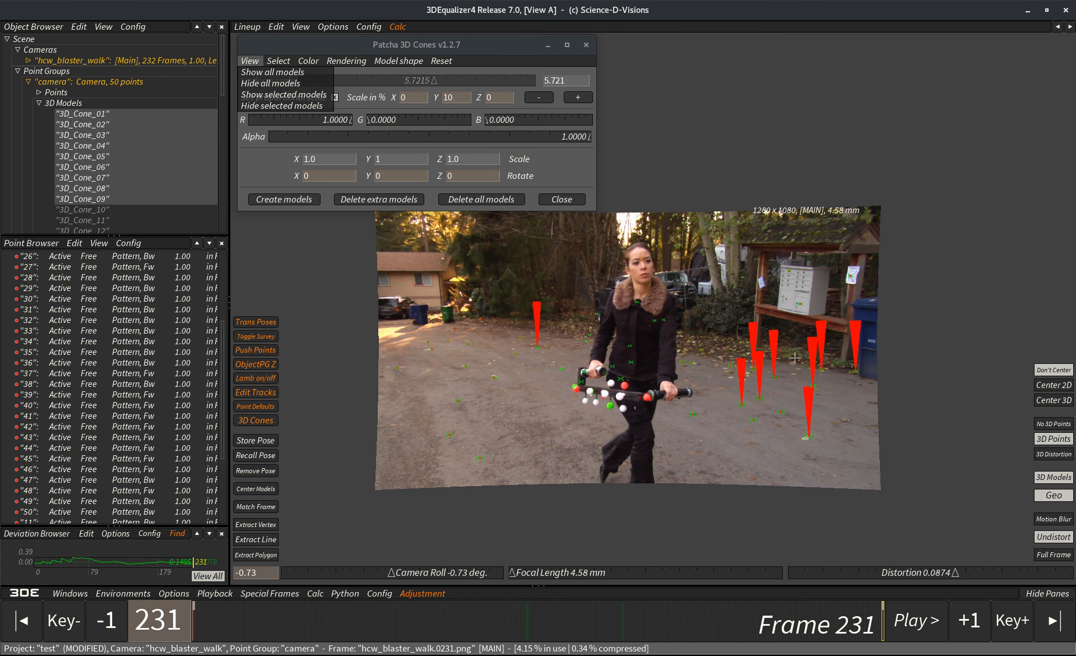
click(282, 105)
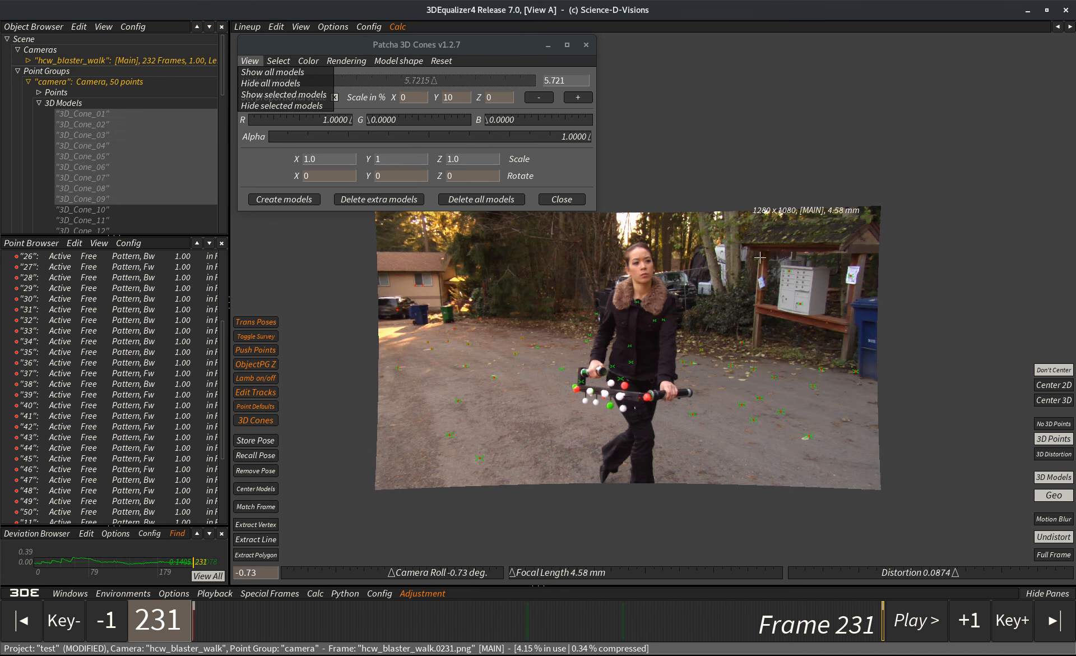
click(250, 71)
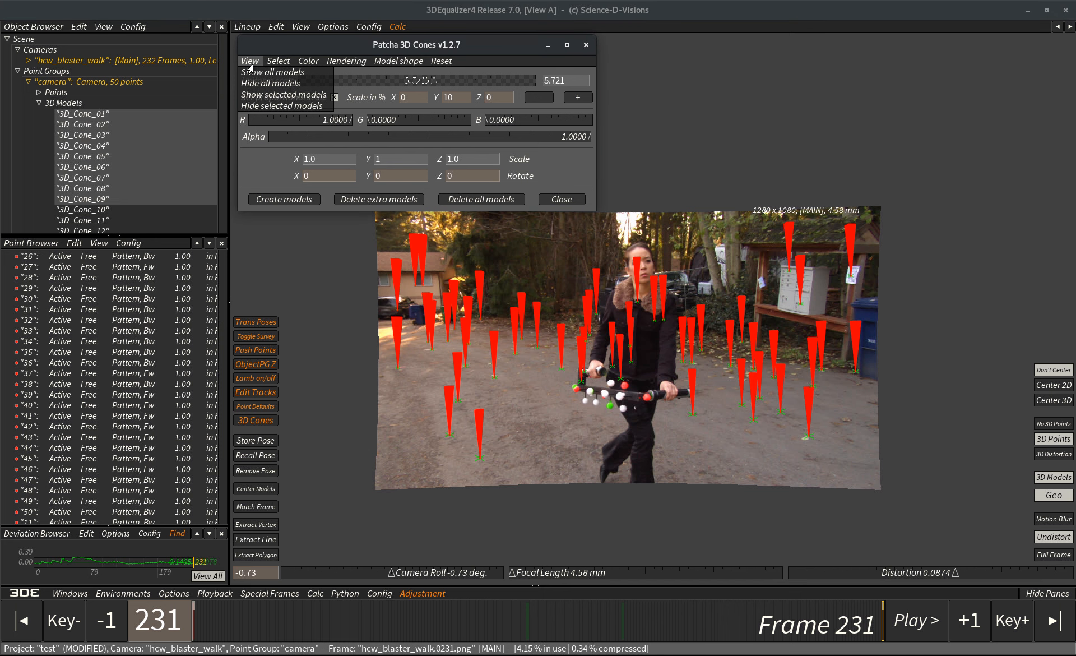
Step: Select all cone models and look through the highlighted entries in the model and point lists
click(277, 62)
click(297, 72)
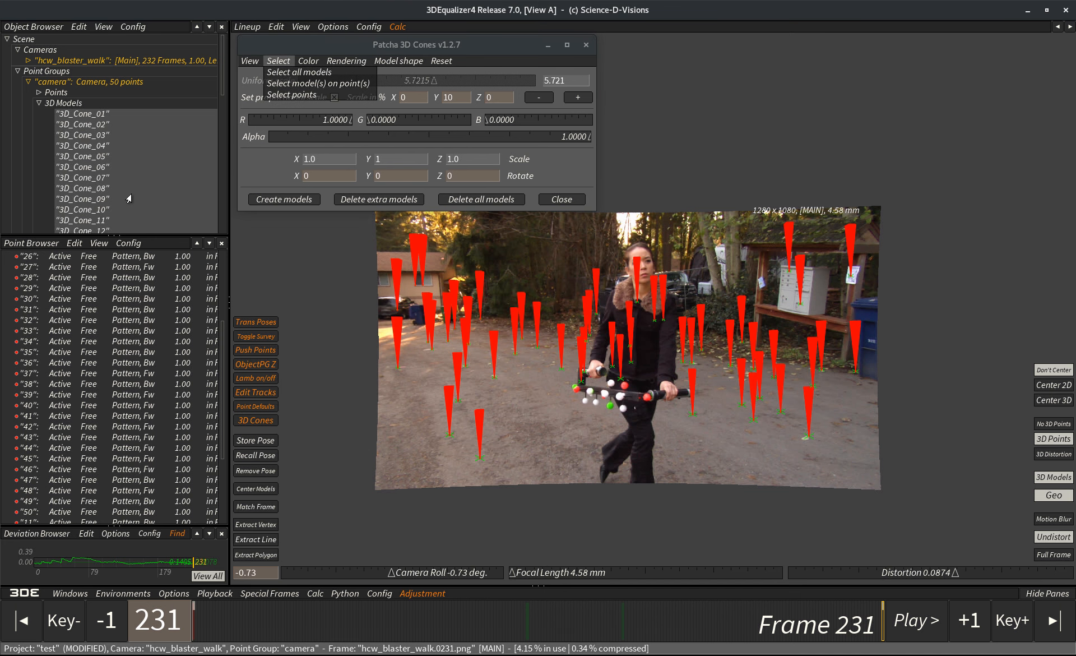
scroll(219, 87, down, 5)
scroll(219, 87, up, 5)
Step: Box-select the tracked points on the ground near the image's lower-right corner and select only the cone models on those points
drag(722, 392, 857, 477)
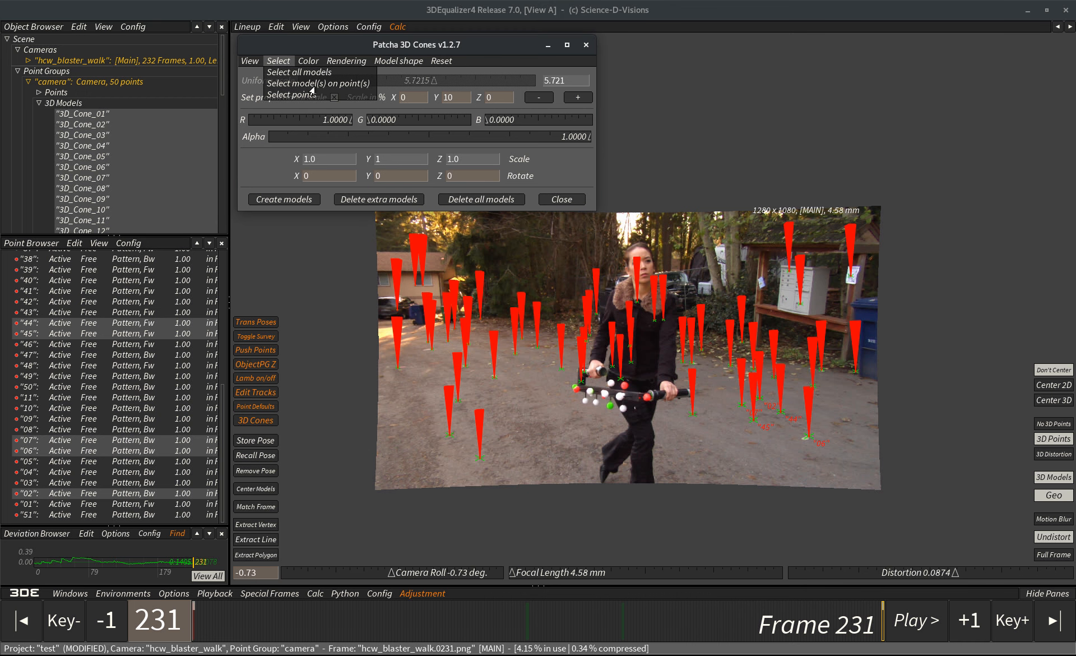
key(F6)
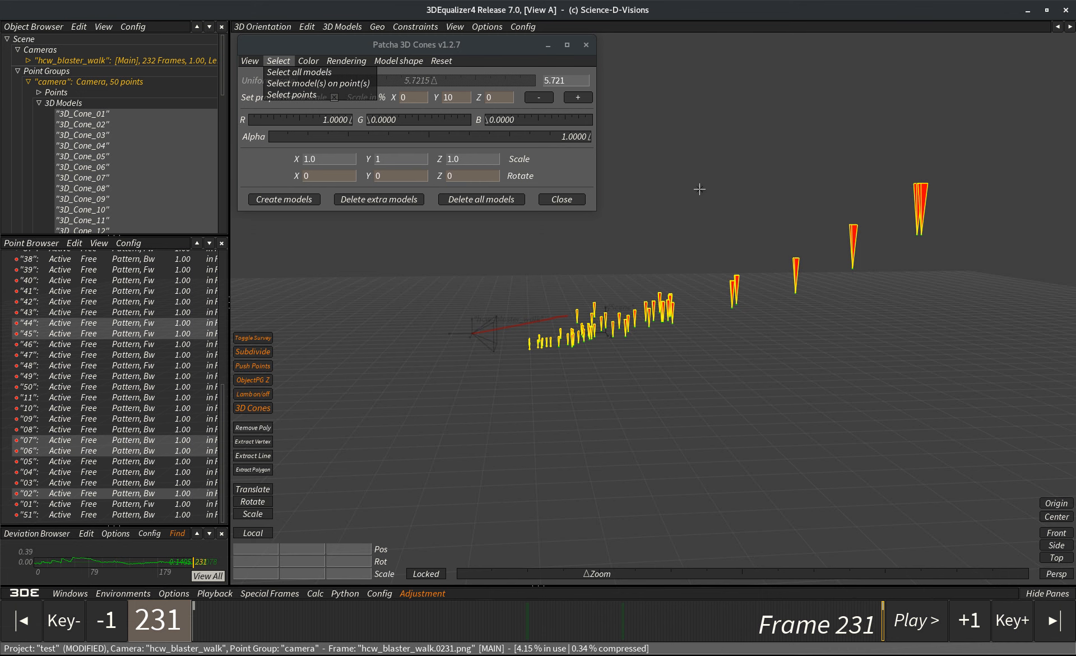
click(703, 190)
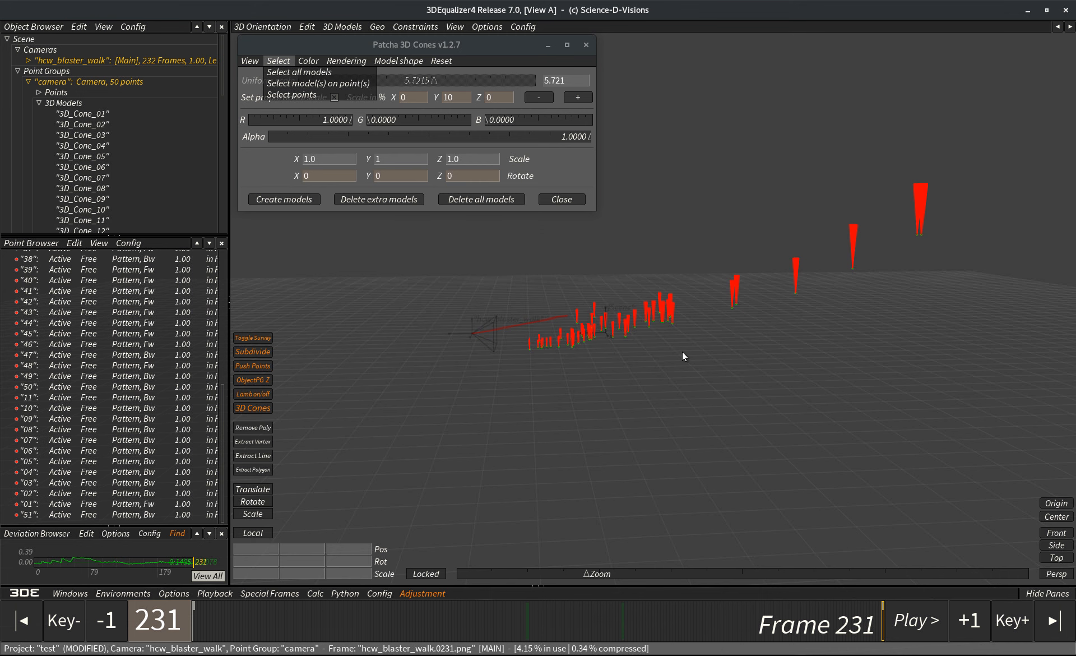
key(F5)
drag(664, 380, 877, 496)
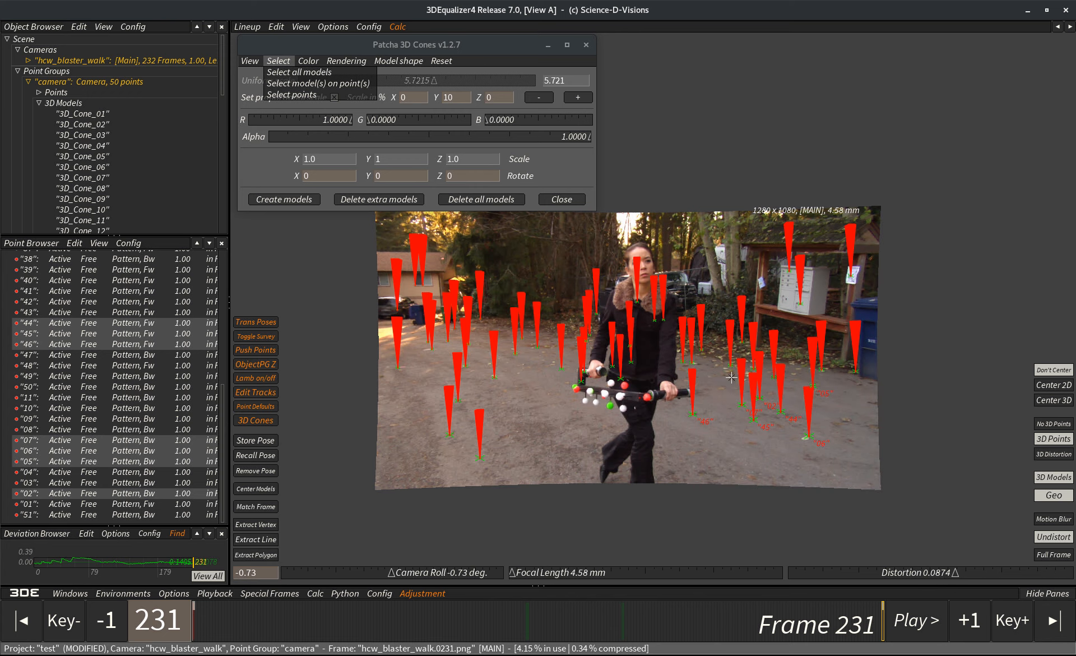
key(F6)
click(318, 83)
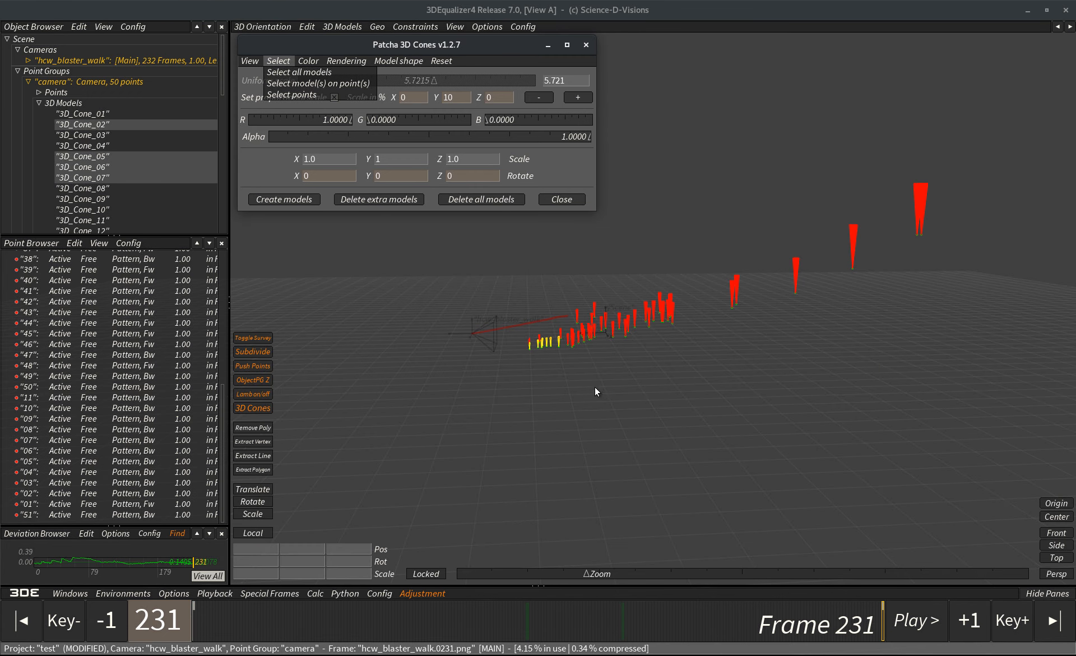
scroll(522, 396, up, 5)
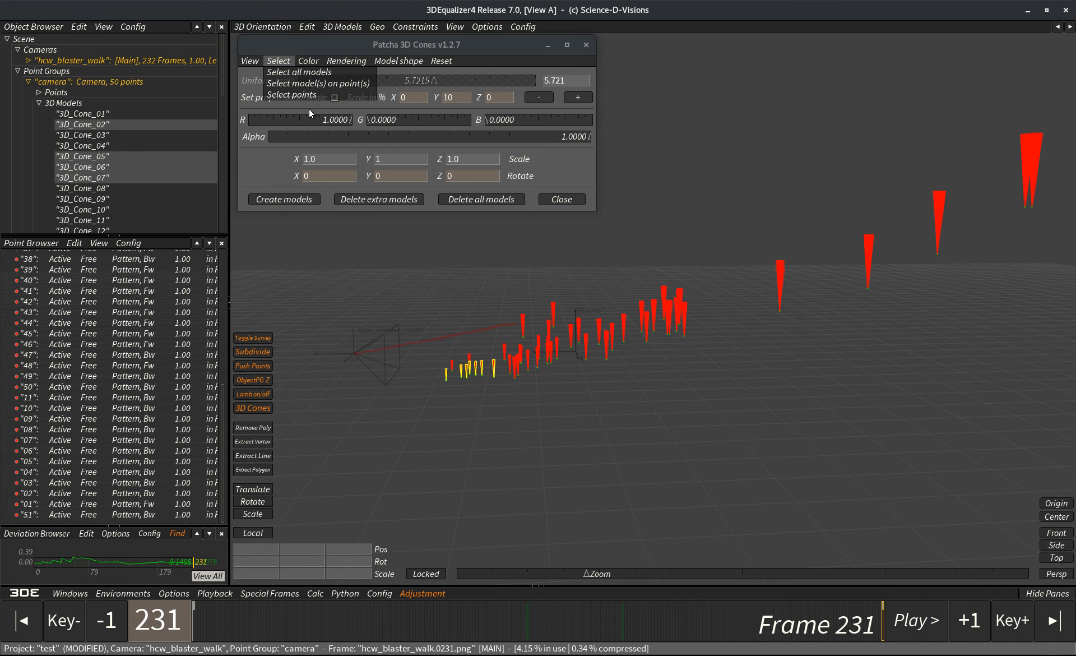
Step: Replace the model selection with all tracked points using the cones script's Select points command
click(286, 96)
scroll(673, 349, down, 5)
middle_drag(680, 350, 741, 335)
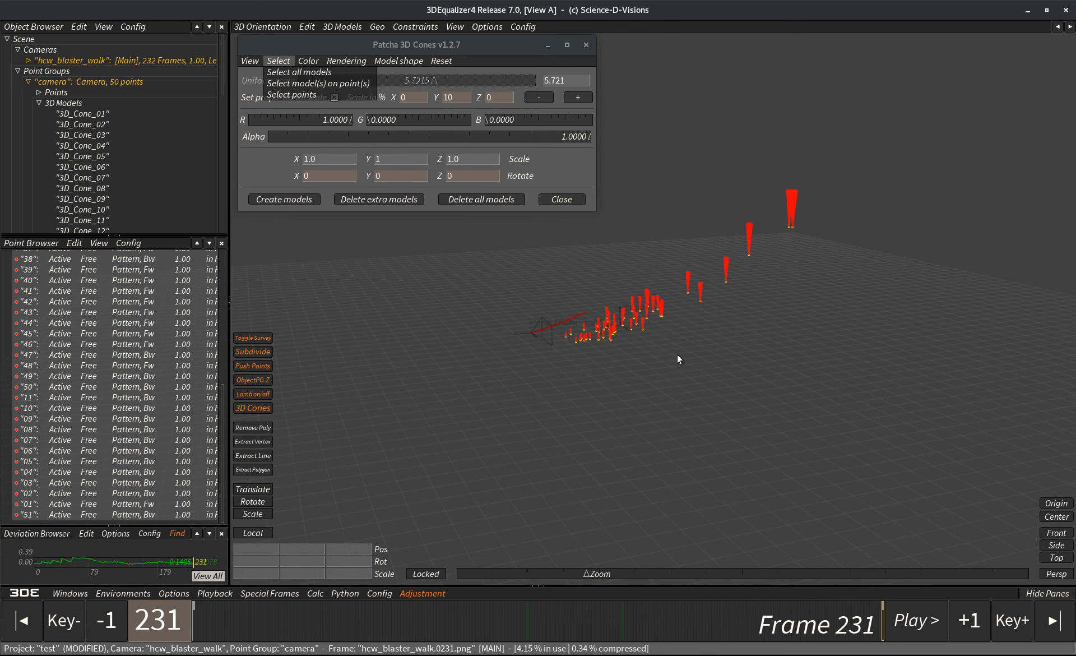
Step: In the camera view, color all cones green and reset their stretched proportions by switching proportional scale off and on
key(F5)
click(313, 63)
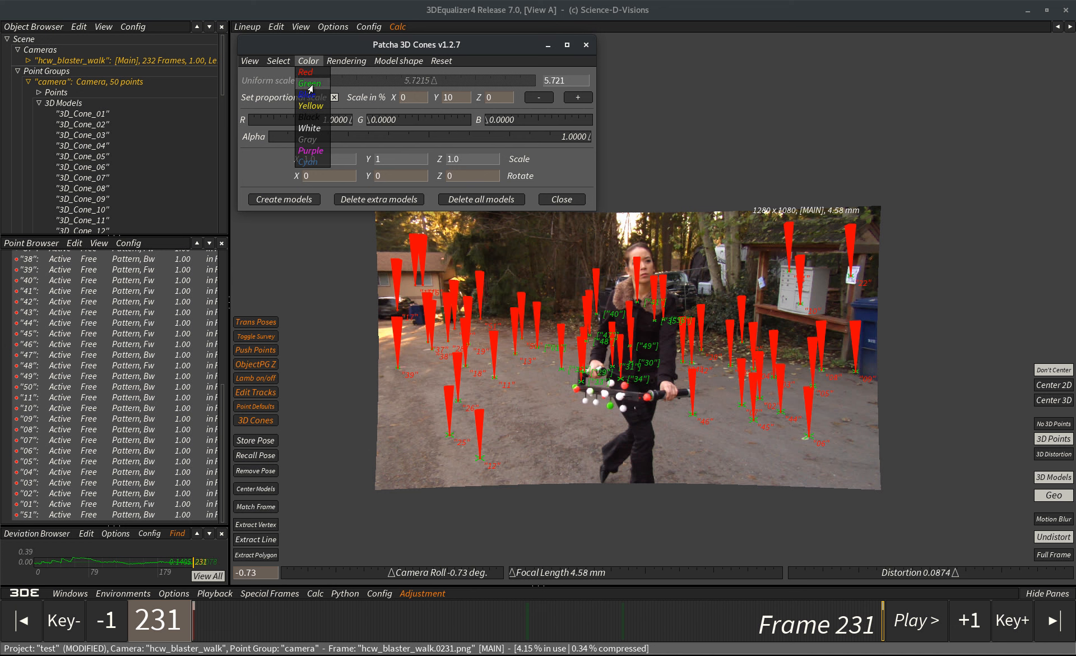
click(314, 83)
click(309, 62)
click(336, 96)
click(336, 97)
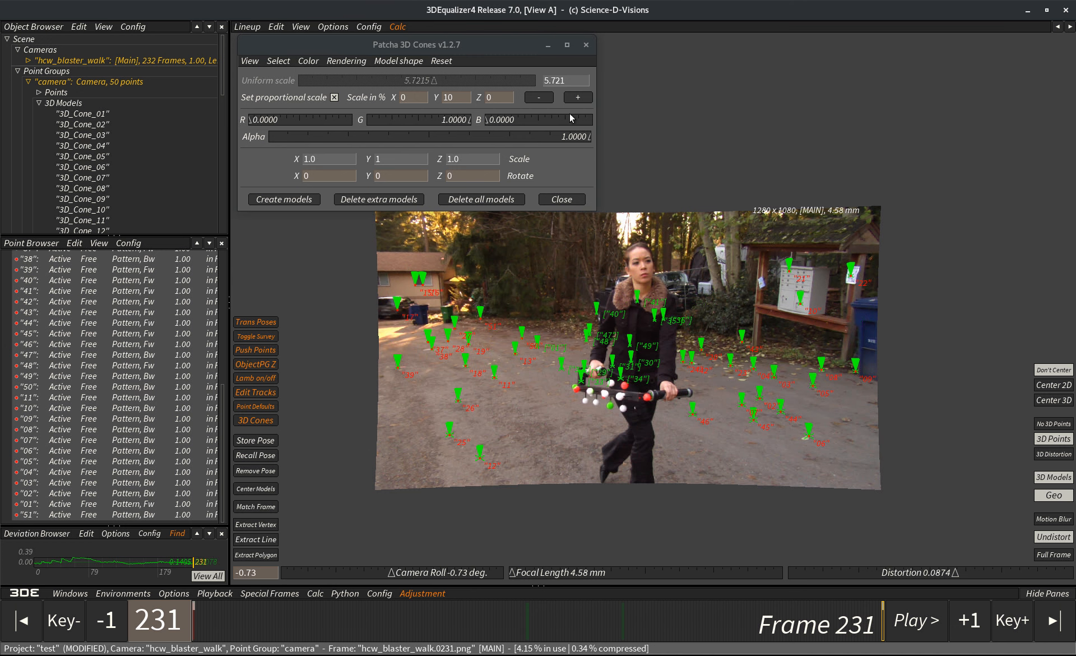
Step: Set the X and Z scaling percentages to 10 and enlarge the cones by two 10% steps on all axes
click(400, 98)
text(1)
key(Return)
click(486, 99)
text(1)
key(Return)
click(574, 99)
click(573, 101)
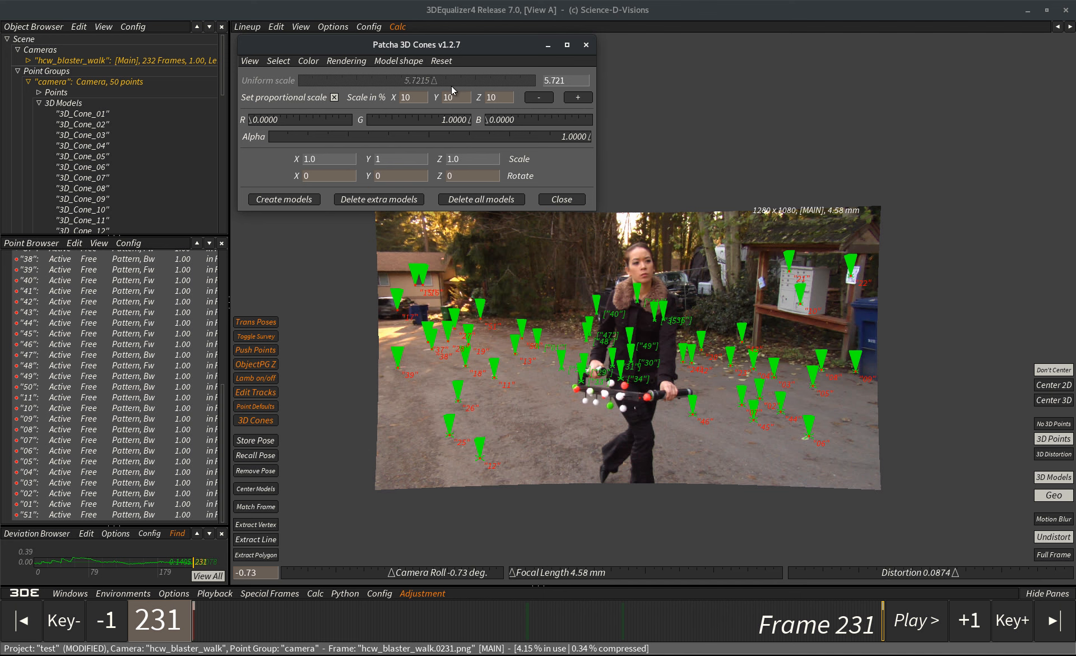
Step: Try the Black and Gray color presets on the cones
click(309, 63)
click(309, 117)
click(319, 140)
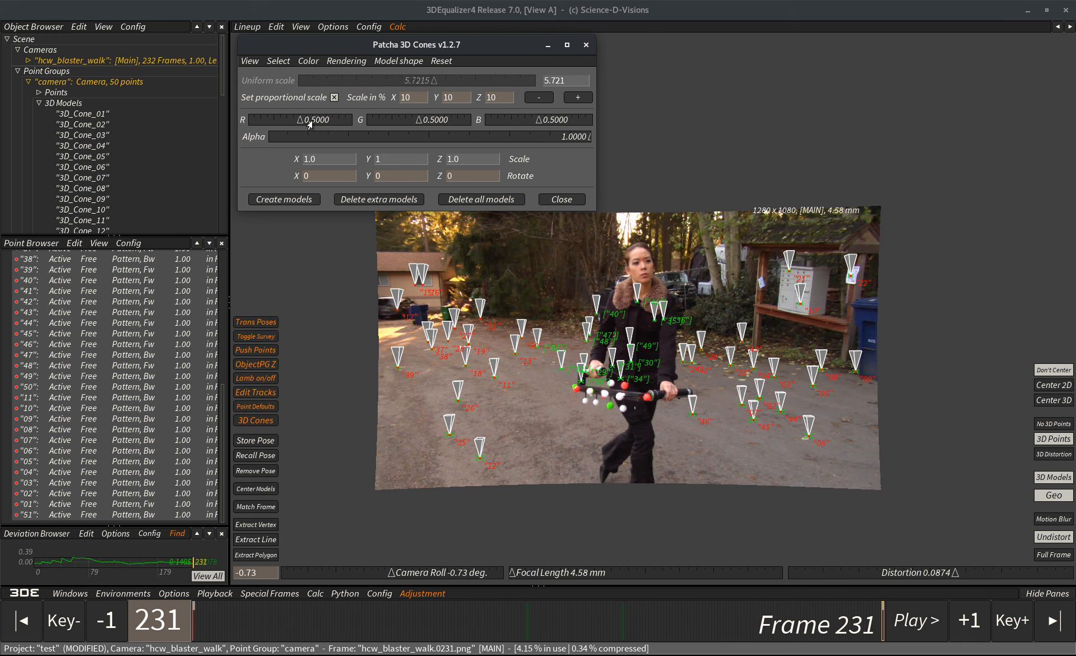
click(310, 83)
Step: Mix a custom cone color of R 0.5622, G 0.8065 and B 0.6510, and restore the Green preset
mouse_move(299, 126)
mouse_down()
mouse_move(337, 125)
mouse_move(317, 125)
mouse_up()
drag(401, 124, 555, 124)
drag(426, 127, 232, 155)
drag(621, 155, 712, 169)
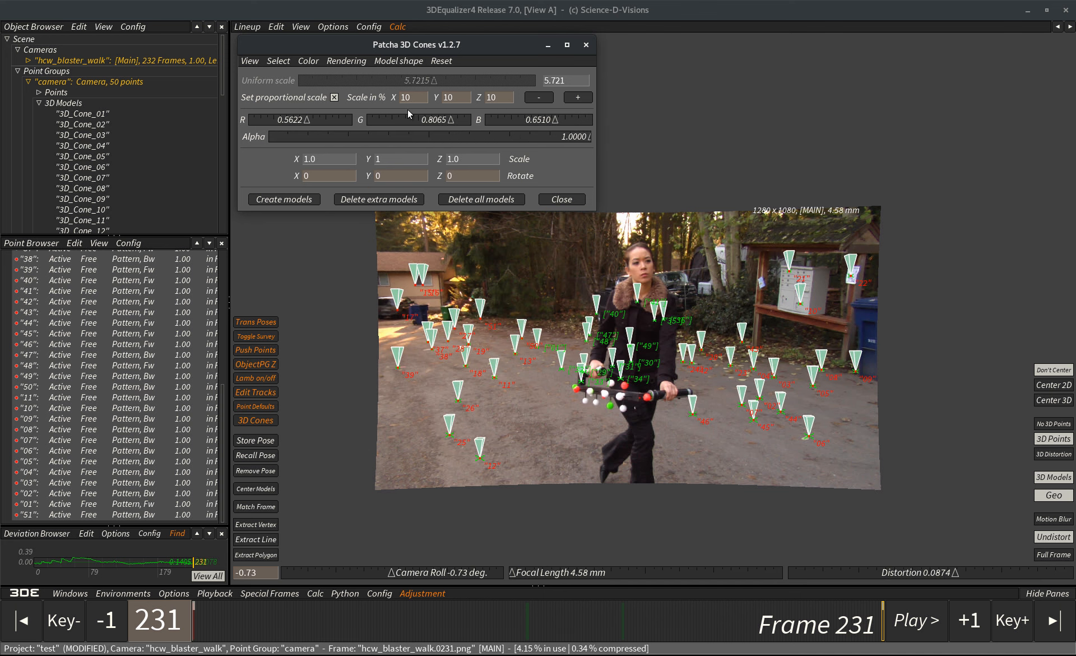
click(311, 63)
click(313, 86)
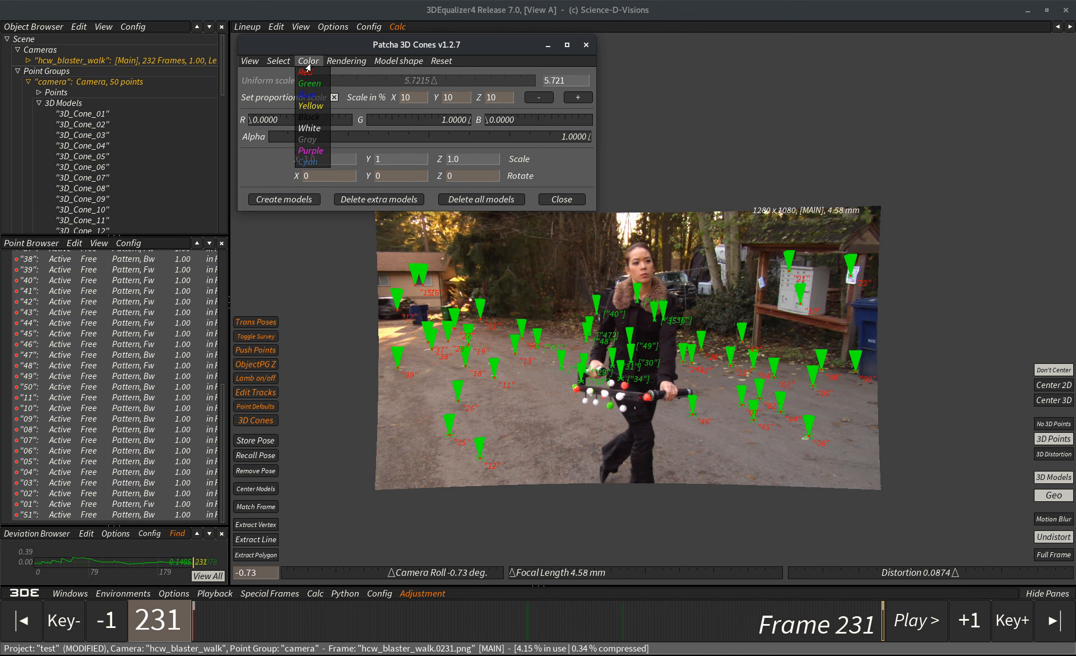
Step: Turn off the cones' polygon rendering so that only their green lines are drawn
scroll(594, 339, up, 8)
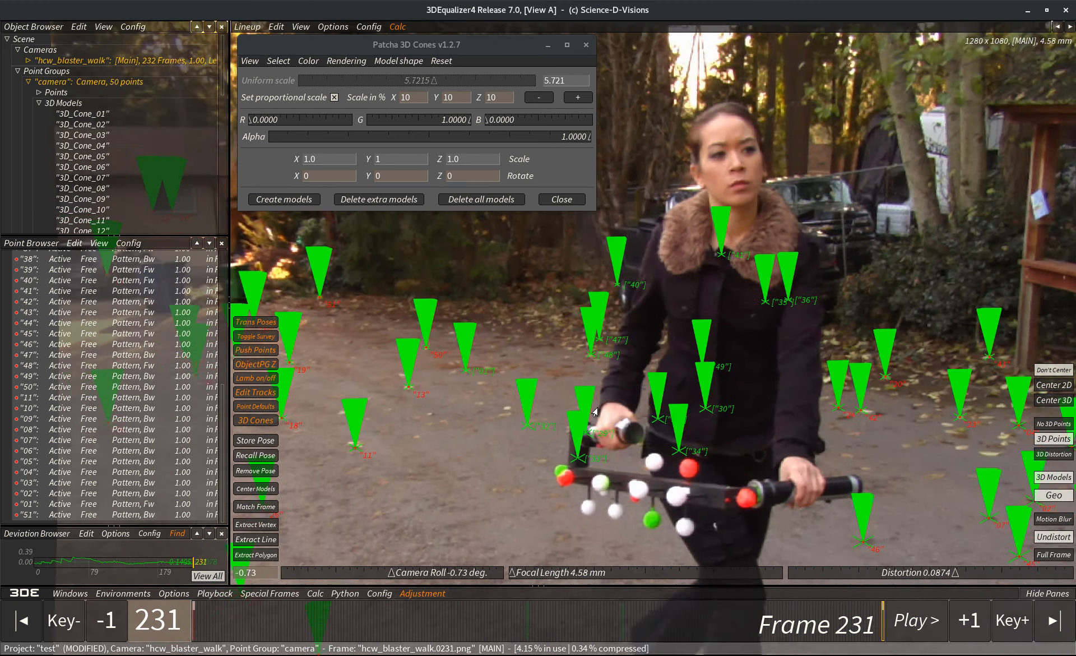
click(338, 61)
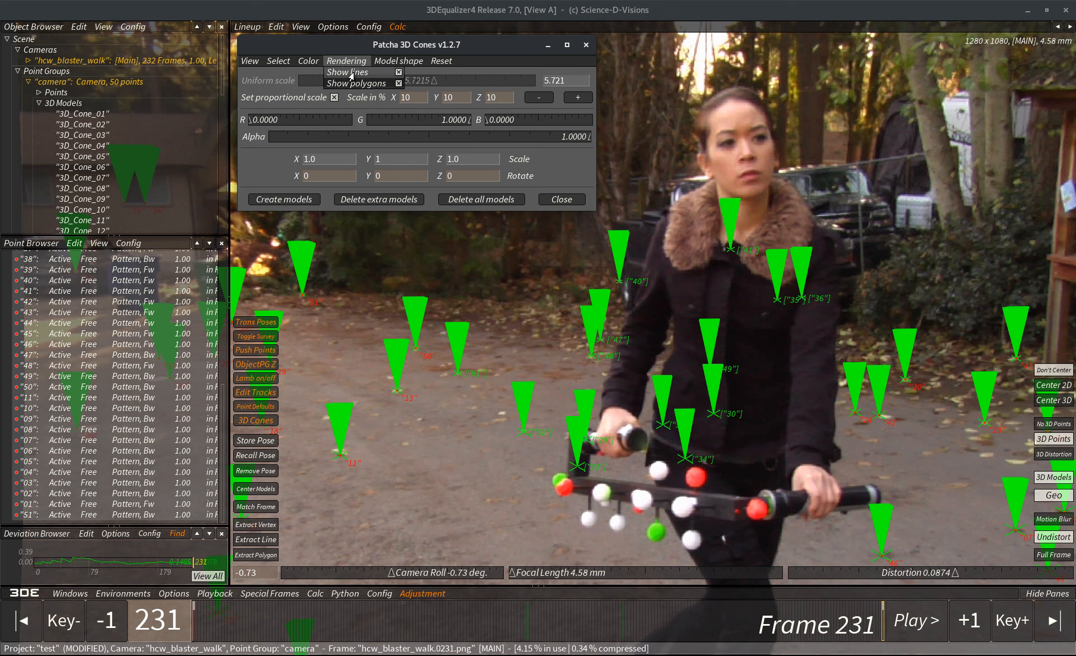
click(353, 84)
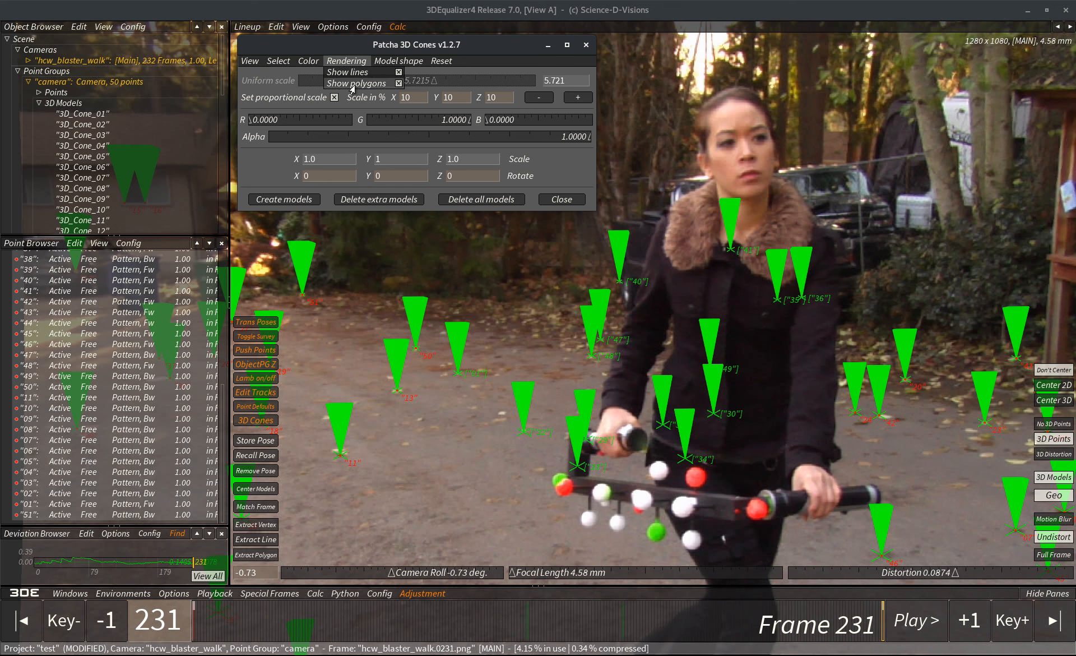
click(347, 63)
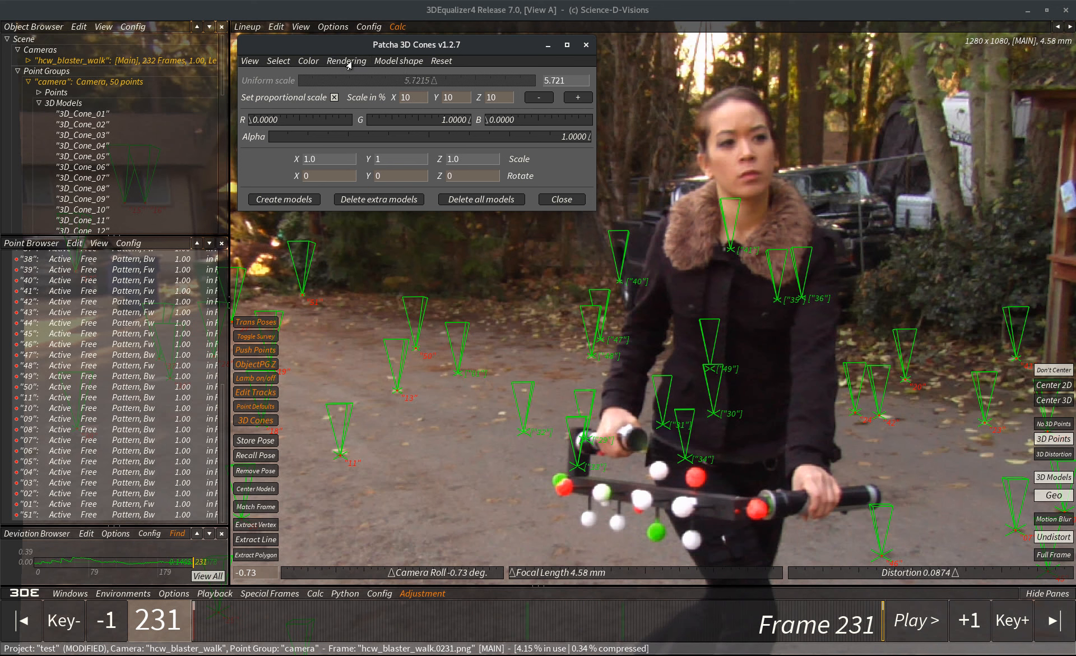
Step: Change the model shape to Round cone and inspect the cones from above in the 3D orientation view
click(394, 62)
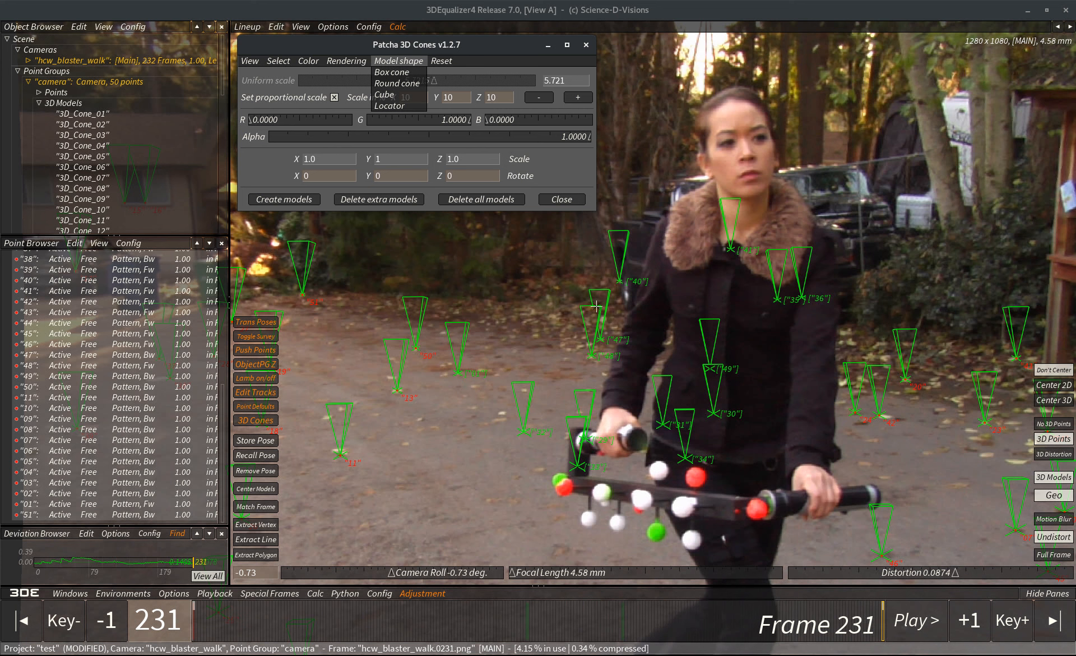
click(575, 322)
click(404, 84)
click(401, 84)
click(712, 347)
key(F6)
alt+right_drag(632, 414, 654, 351)
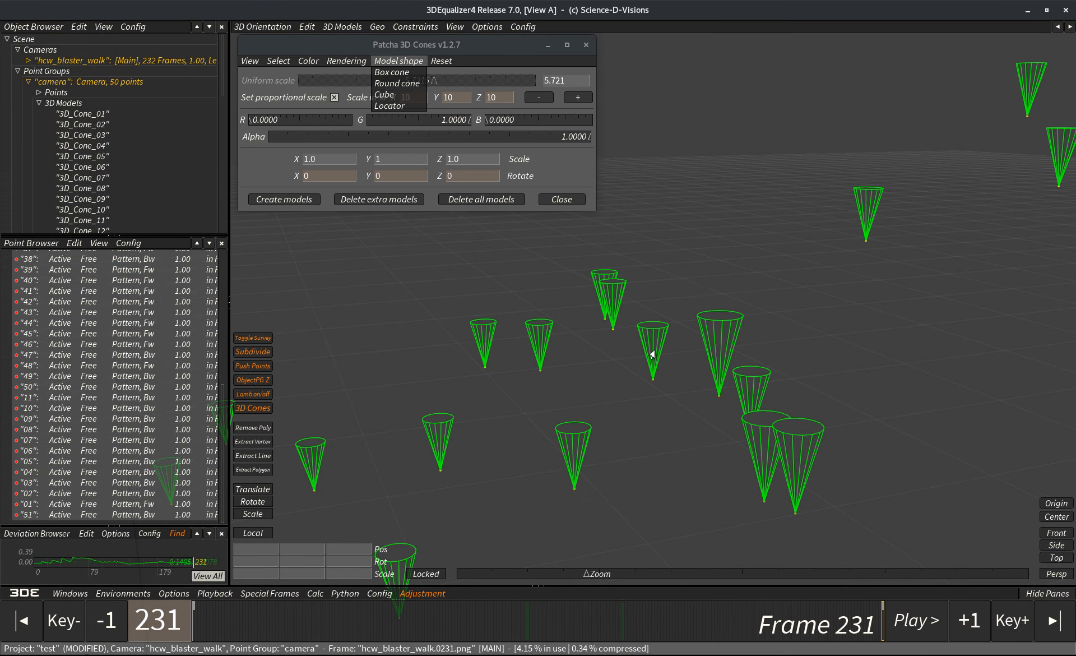
Step: Back in the camera view, change the model shape to Cube and on to Locator
key(F5)
click(384, 95)
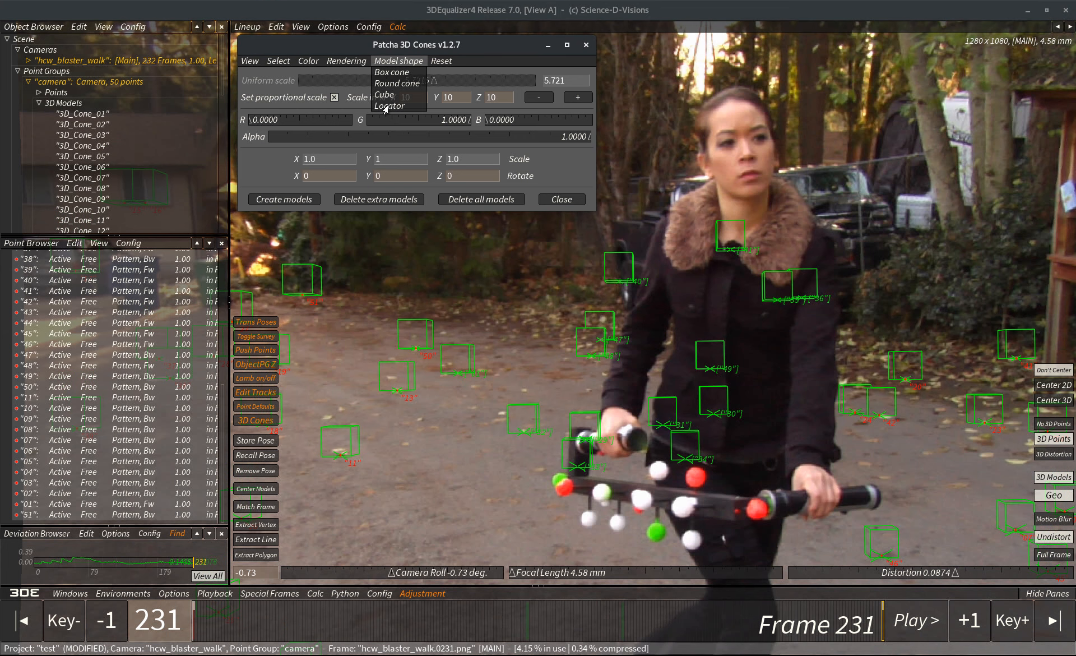
click(387, 106)
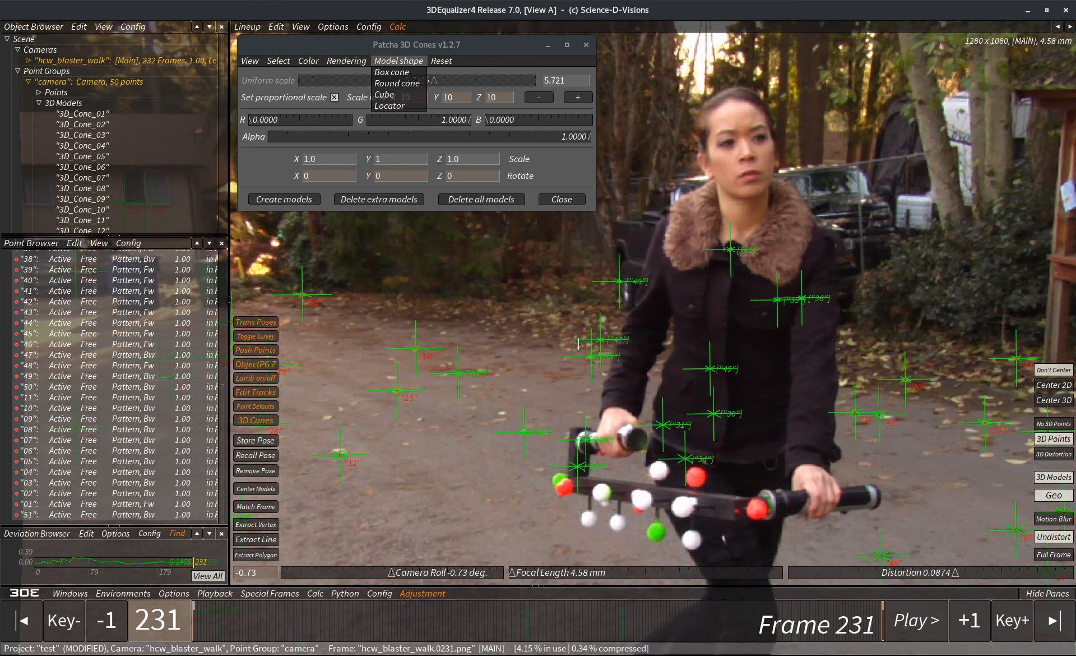
Step: Cycle the models through the Box cone, Round cone, Cube and Locator shapes and settle on Cube
key(f)
click(393, 73)
click(389, 84)
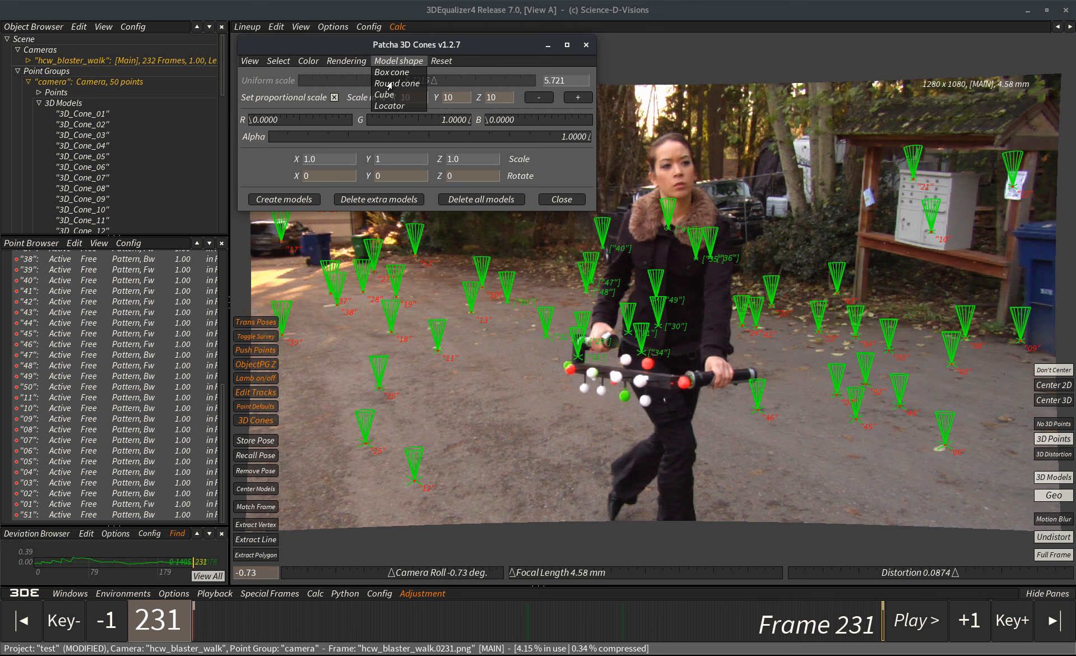
click(386, 95)
click(386, 106)
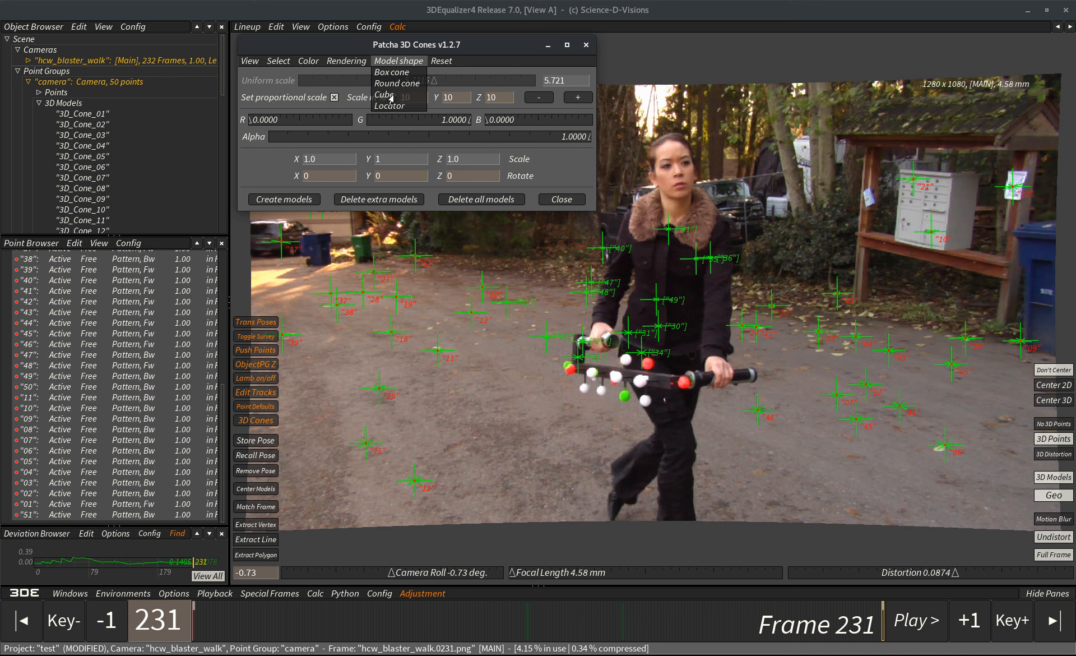
click(391, 96)
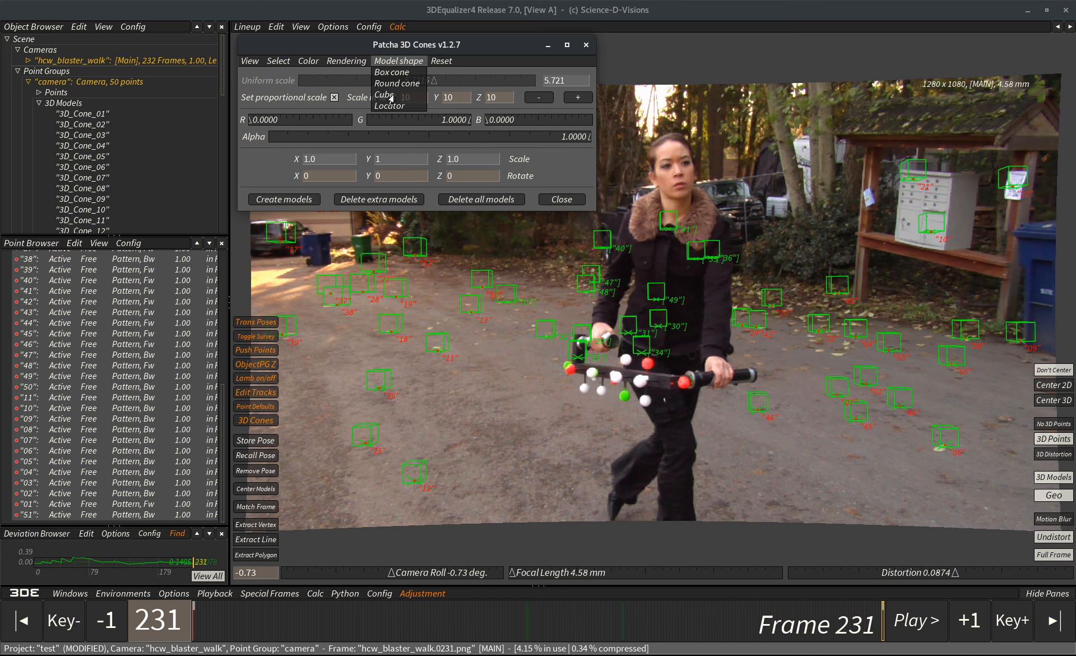
Step: Reset the cubes' proportional scaling and set the scaling percentages to X 0, Y 20 and Z 0
click(334, 98)
click(335, 97)
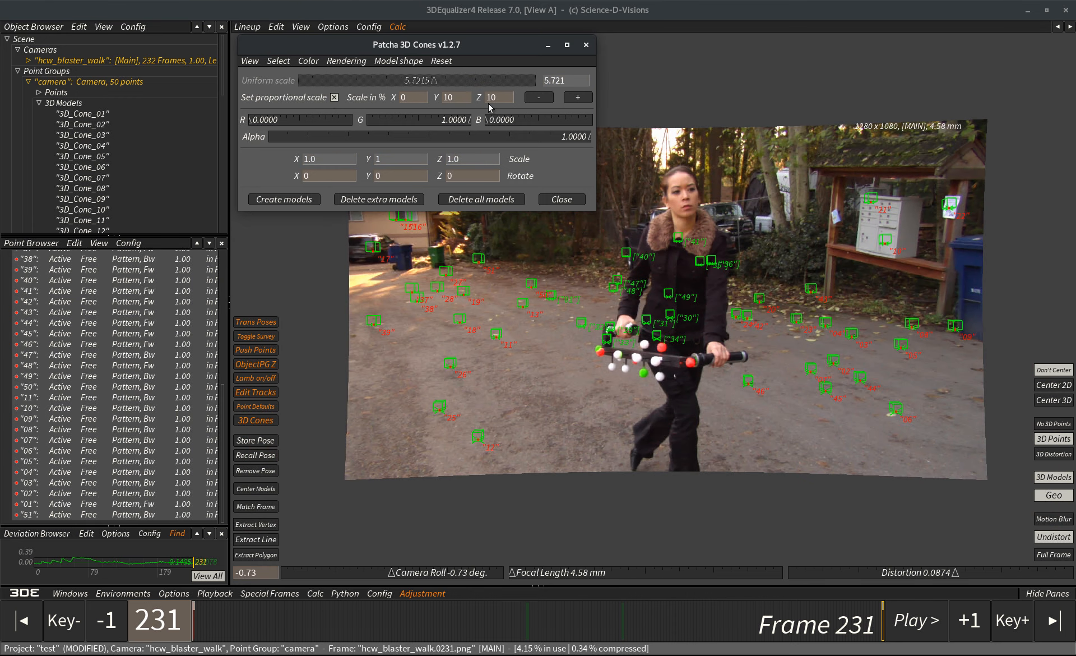
drag(499, 96, 432, 94)
text(0)
key(Return)
text(20)
key(Return)
Step: Stretch the cubes into tall columns with seven 20% enlargement steps along Y
click(577, 97)
click(577, 97)
click(577, 97)
click(577, 97)
click(578, 98)
click(577, 98)
click(578, 97)
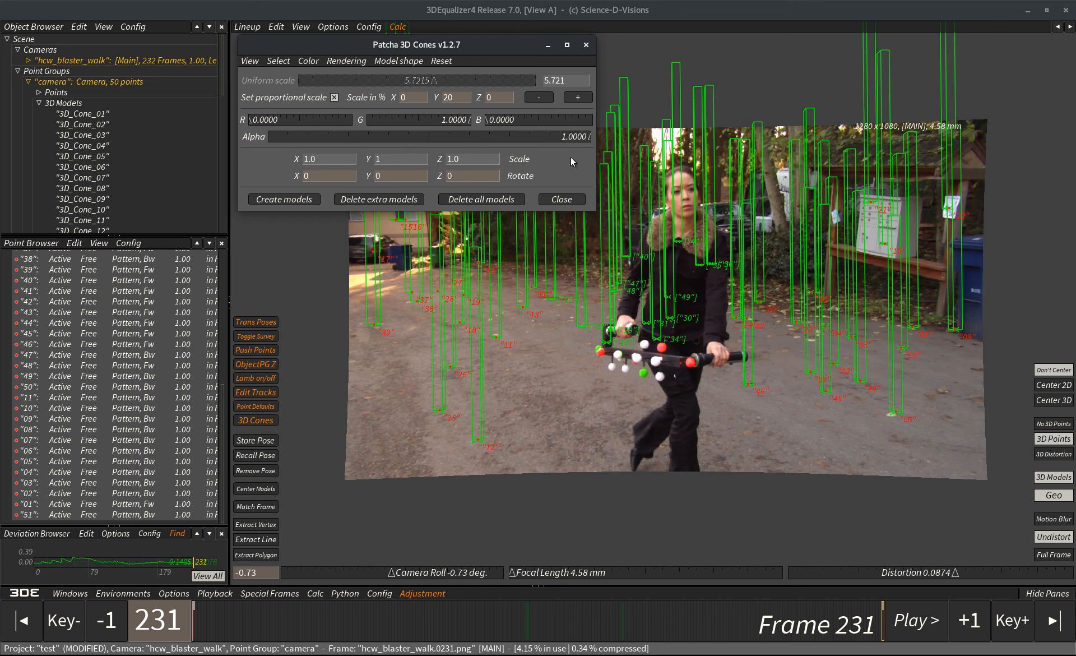
Step: Rotate the column models 45 degrees about Y and deselect the tracked points
click(374, 177)
key(Return)
click(482, 386)
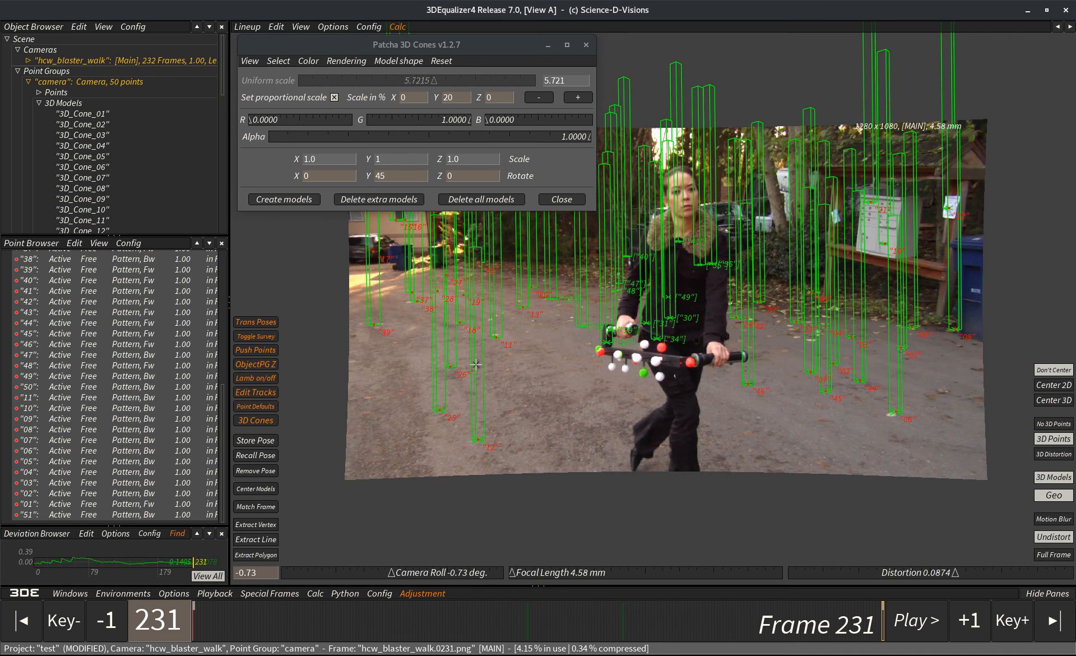
drag(431, 47, 426, 45)
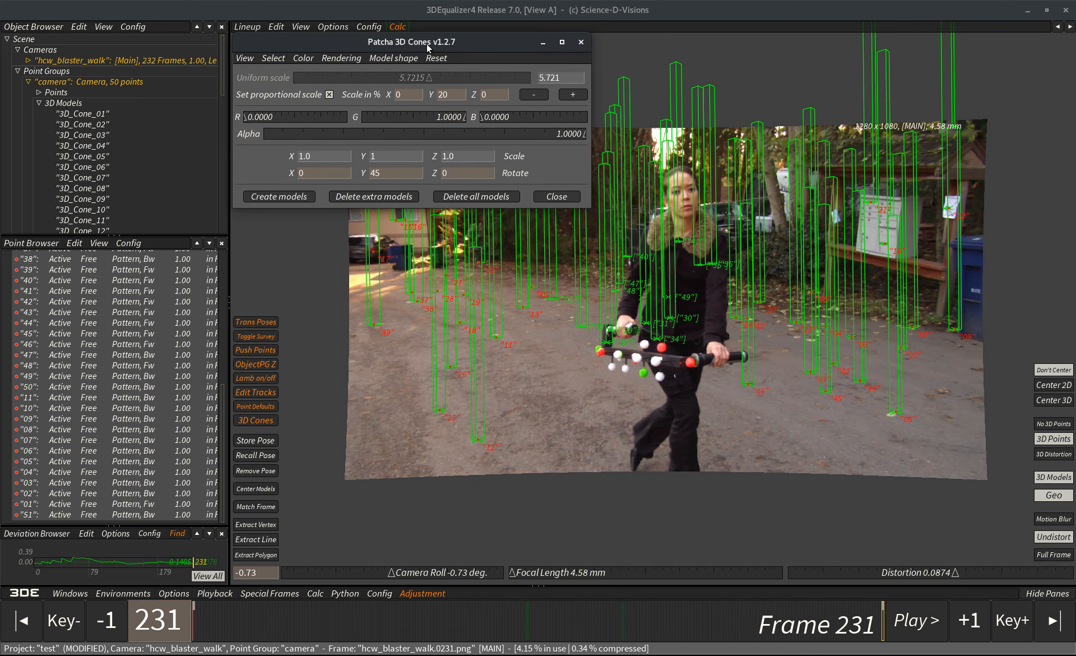
mouse_move(638, 338)
right_down()
mouse_move(687, 280)
mouse_move(667, 364)
mouse_move(638, 318)
right_up()
click(687, 280)
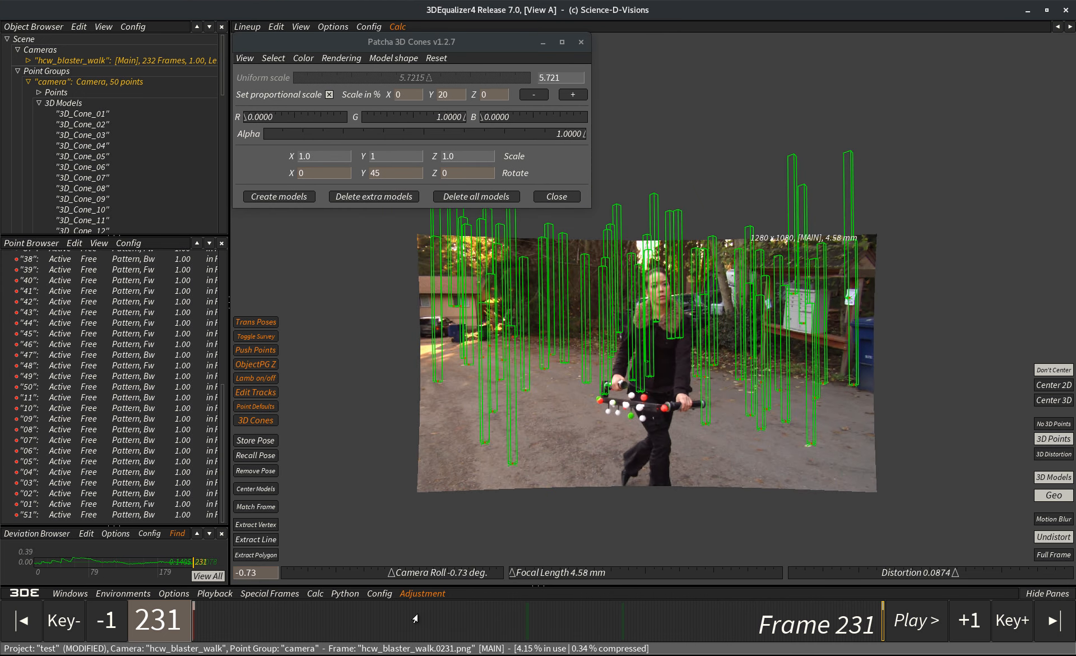
Step: Play the shot from frame 0 to check how the columns track, and stop the playback at frame 152
click(392, 620)
drag(392, 620, 192, 629)
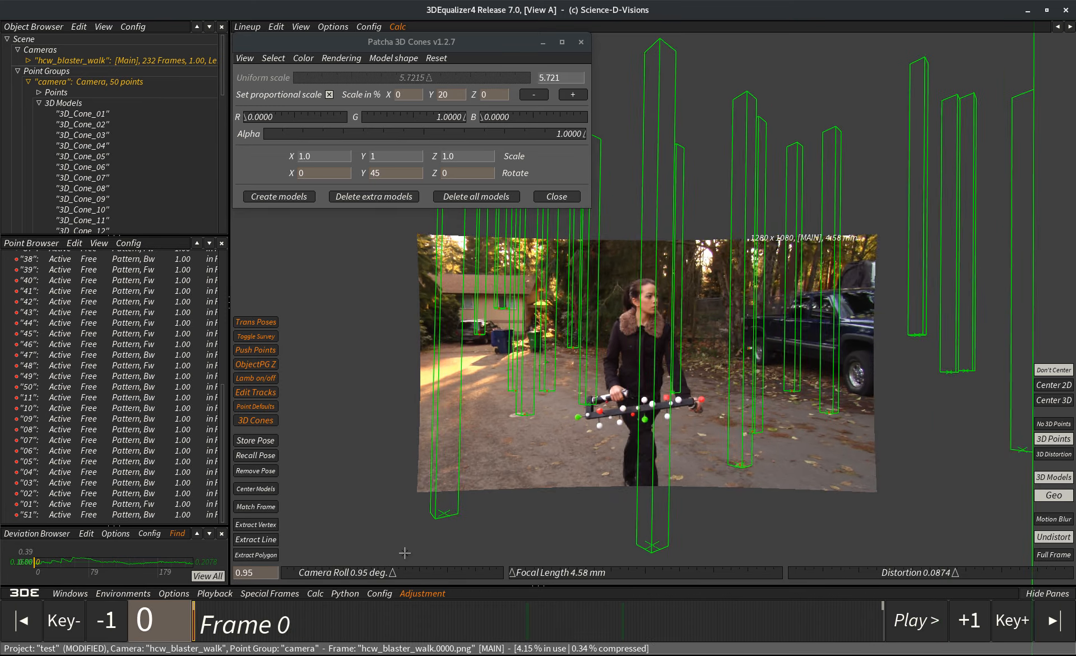
key(space)
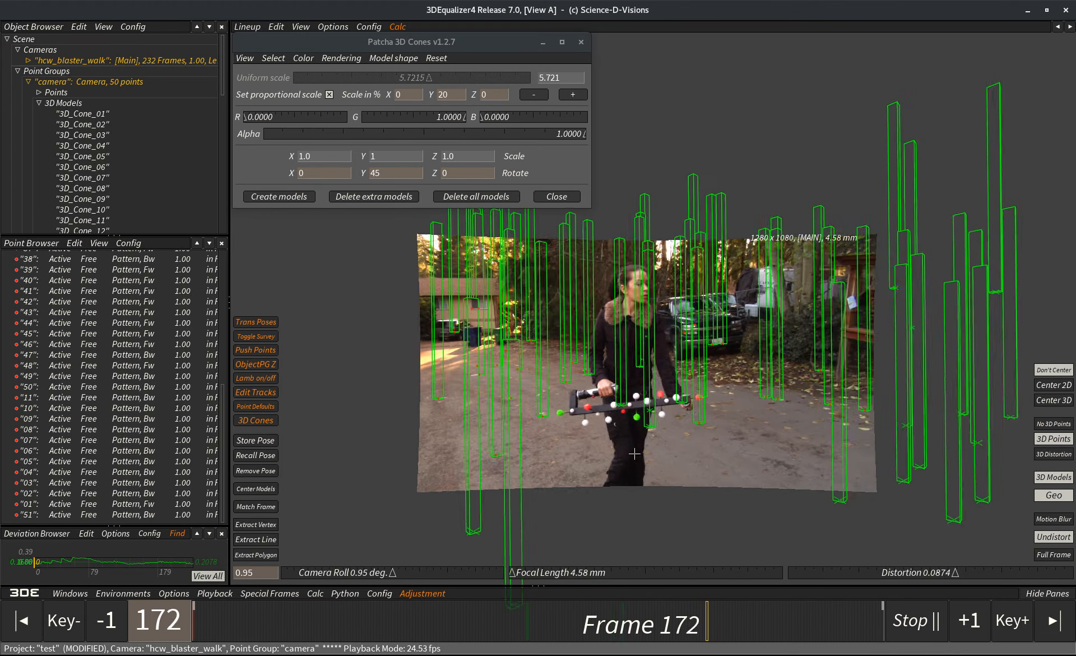
key(space)
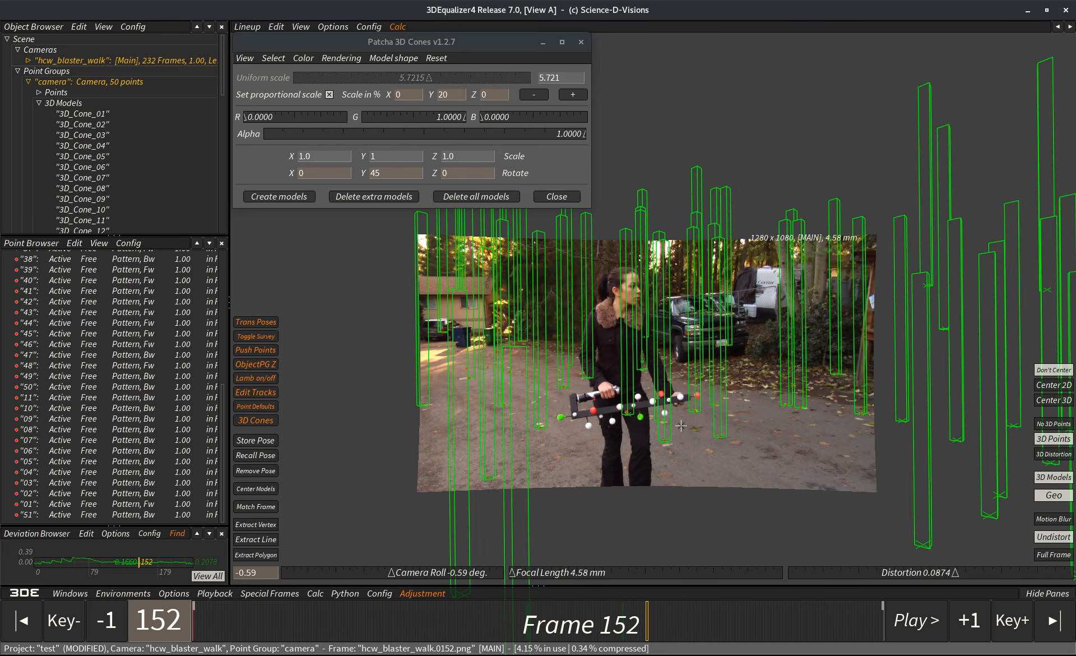
Step: Select all models, move the cones dialog out of the way and switch the viewport to the 3D Orientation Controls
click(275, 59)
click(294, 69)
drag(419, 43, 869, 66)
click(247, 26)
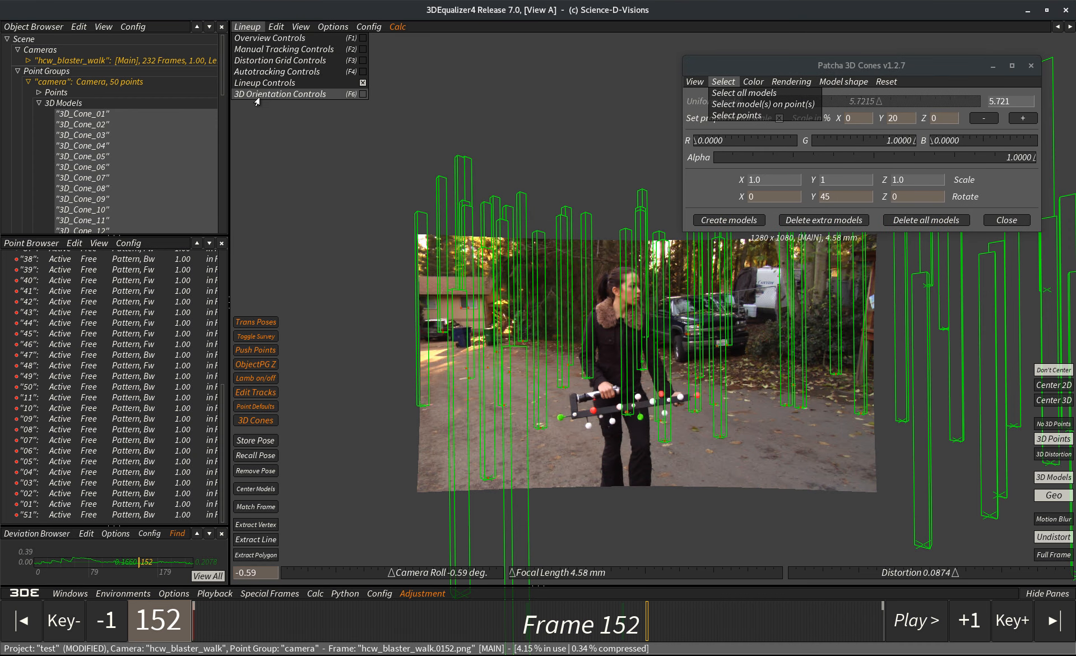
click(280, 93)
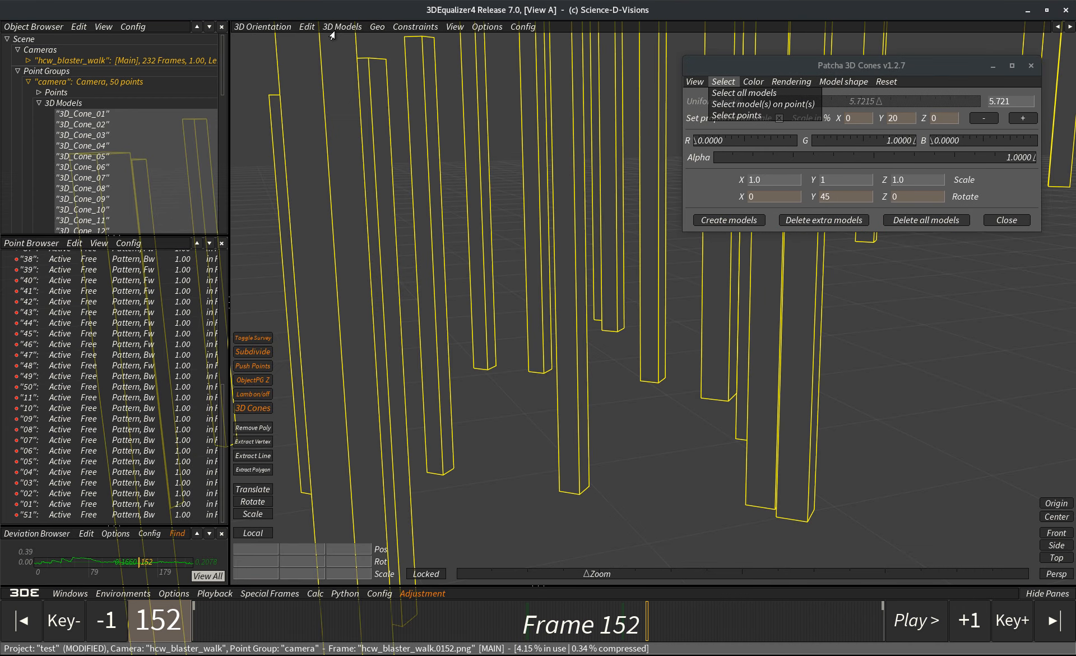
Step: Merge the selected column models into a single 3D model and inspect it from a wider angle
click(339, 27)
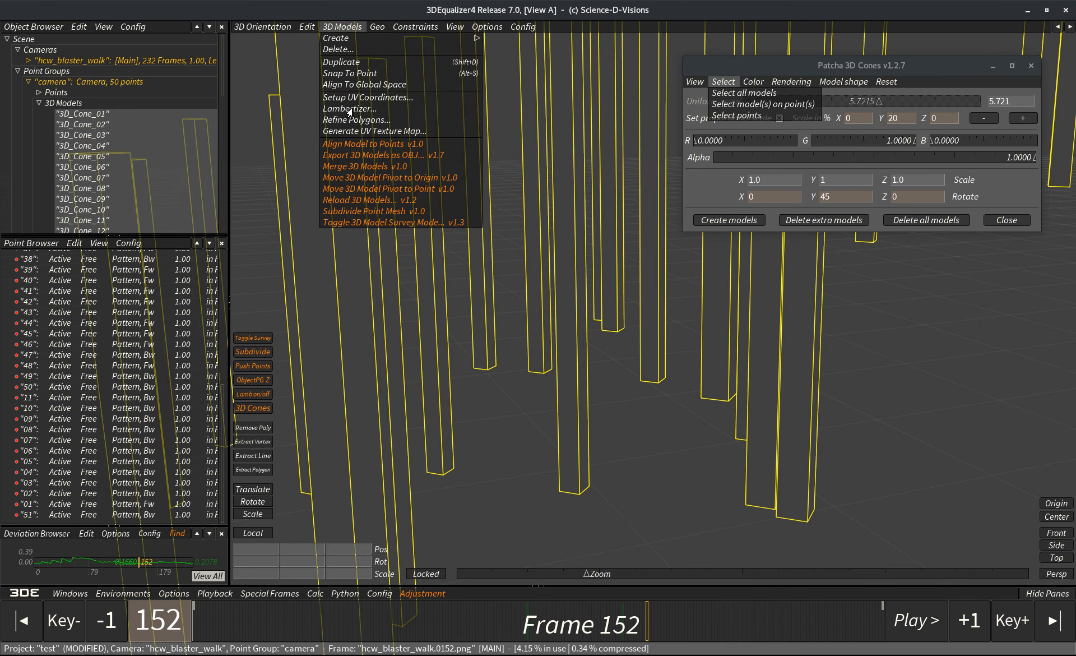
click(348, 167)
alt+right_drag(626, 365, 544, 255)
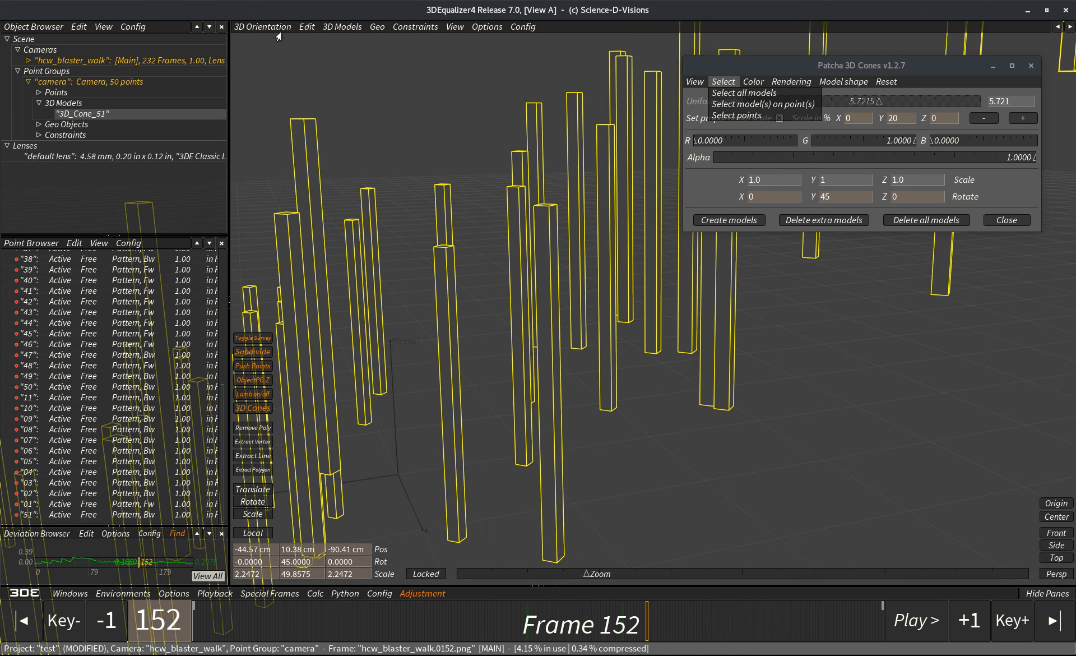
Step: Apply Lambertizer shading to the merged column model
click(339, 27)
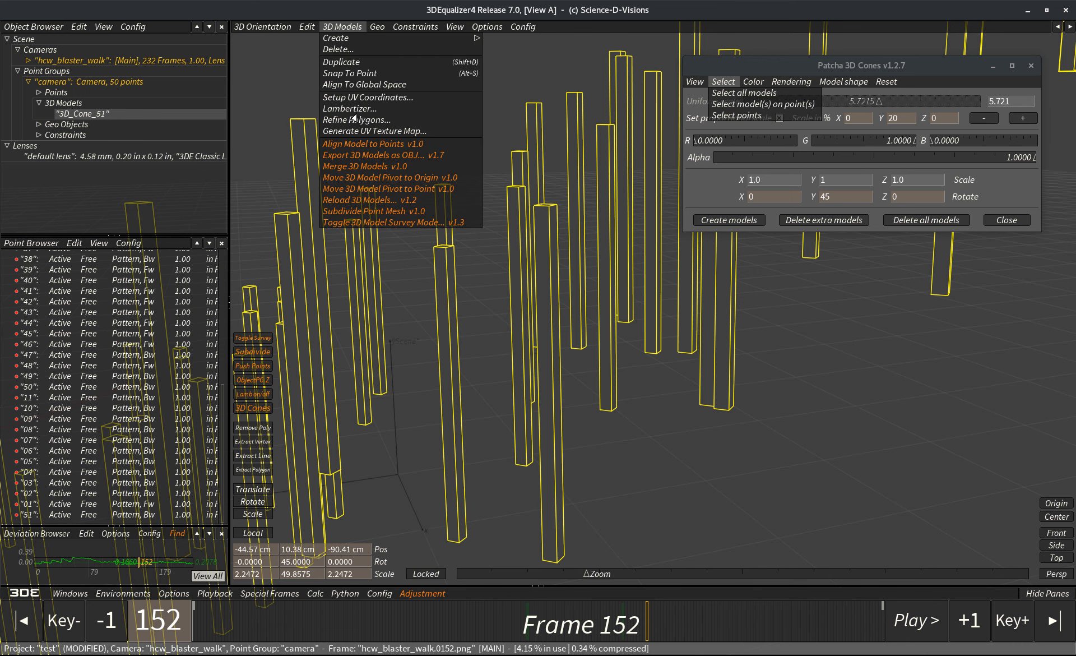
key(Return)
click(673, 380)
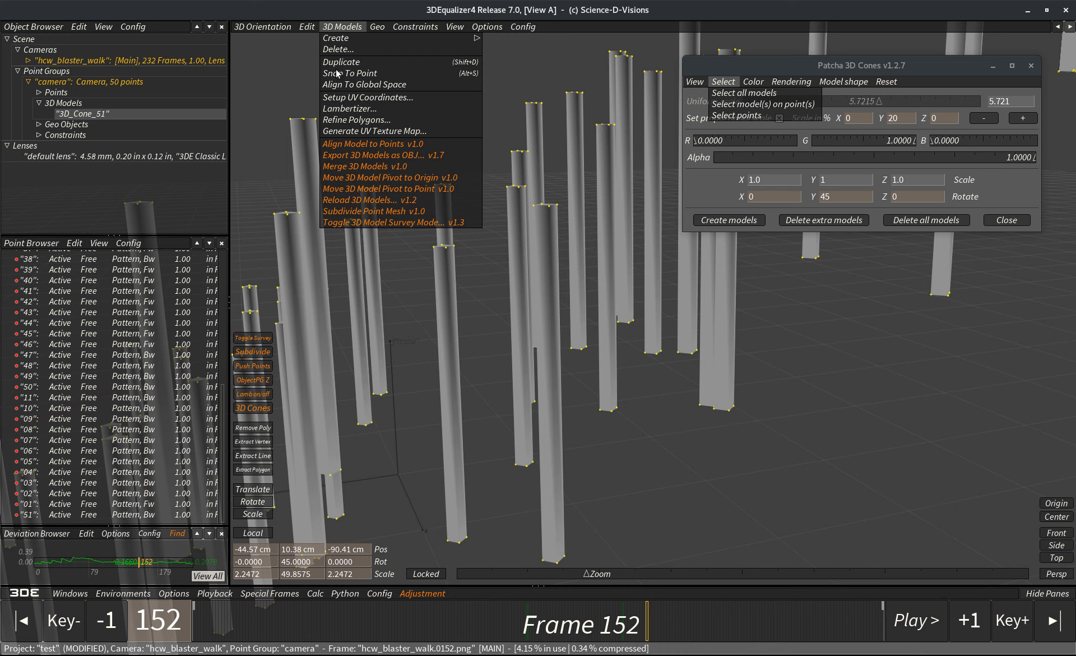
Step: Switch the viewport to Lineup Controls, play the shot from its start with the shaded columns, and stop the playback at frame 216
click(260, 26)
click(263, 85)
drag(208, 630, 191, 628)
key(space)
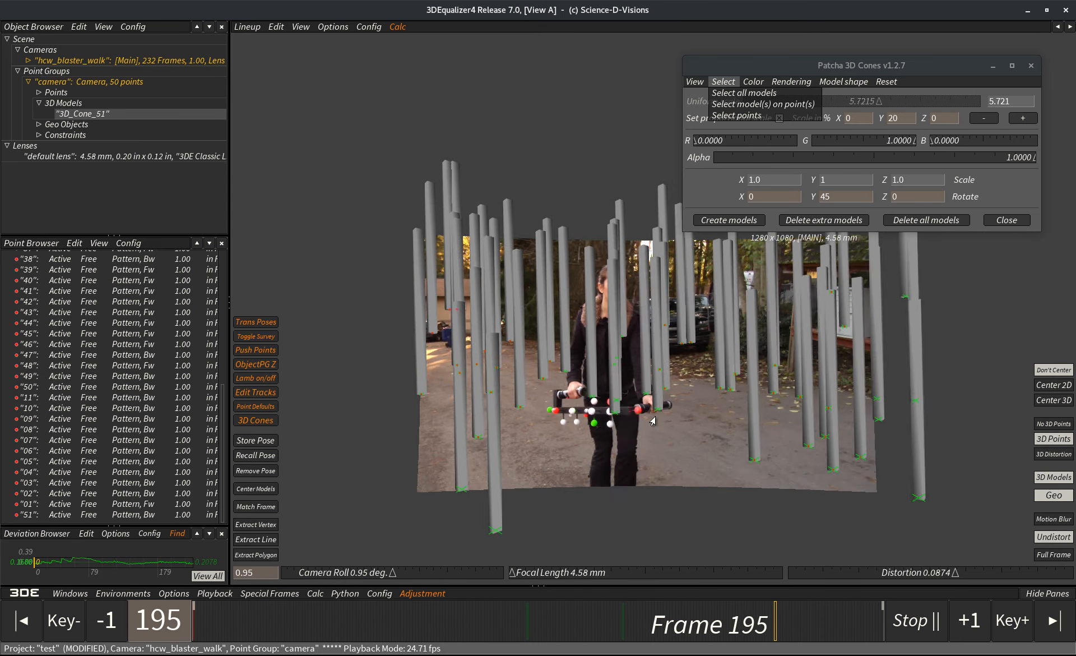
key(space)
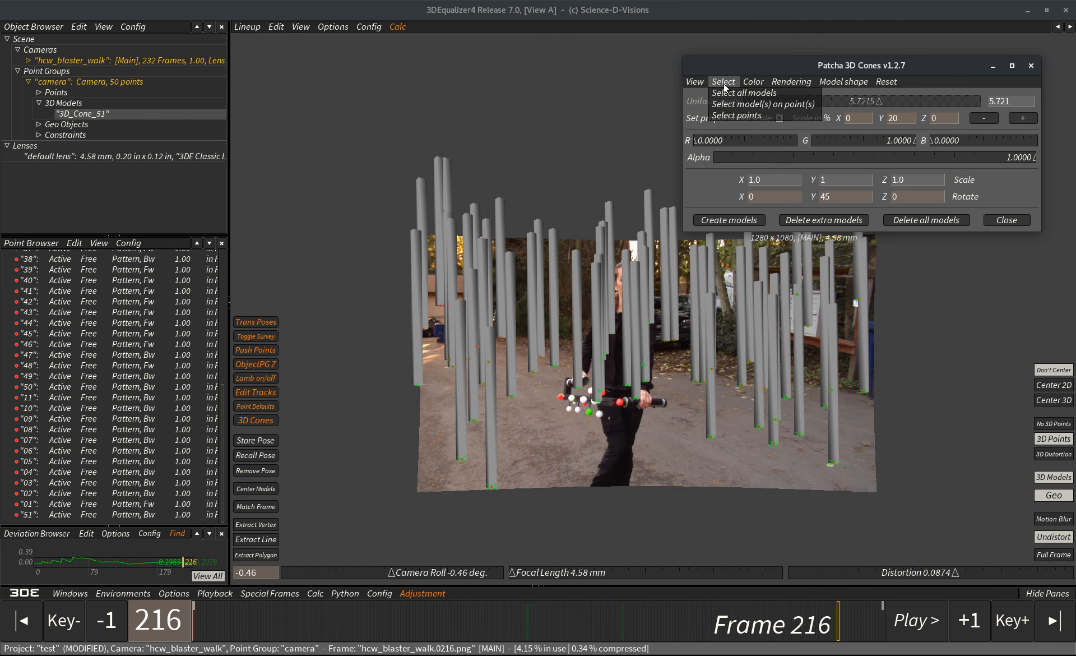
Step: Move the cones dialog clear of the footage and delete all models
click(725, 85)
drag(846, 72, 409, 52)
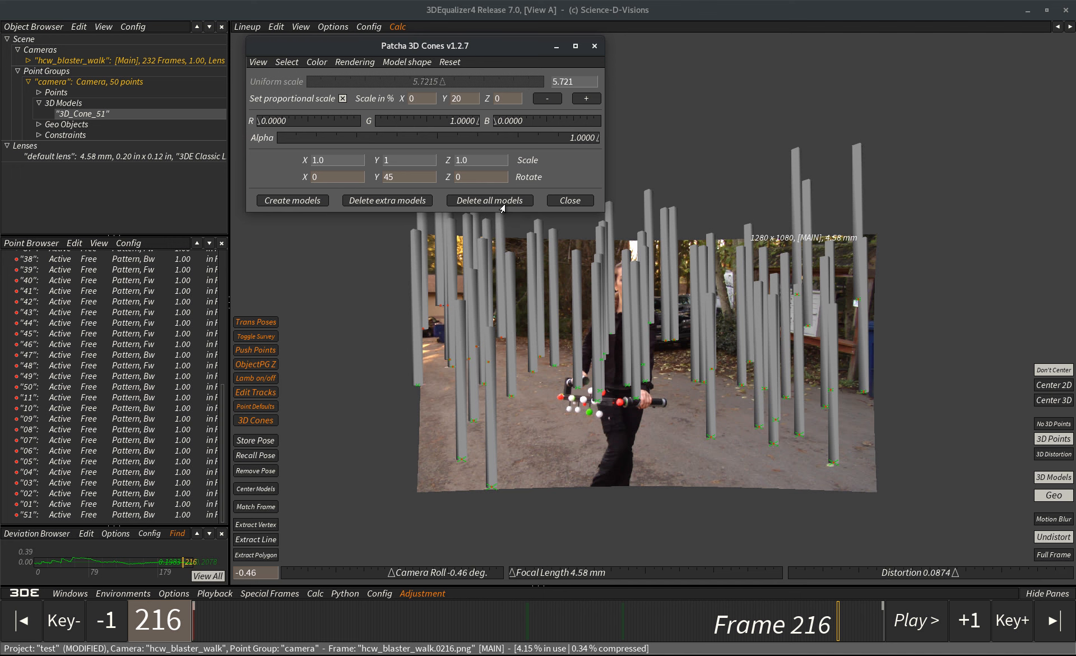
click(501, 202)
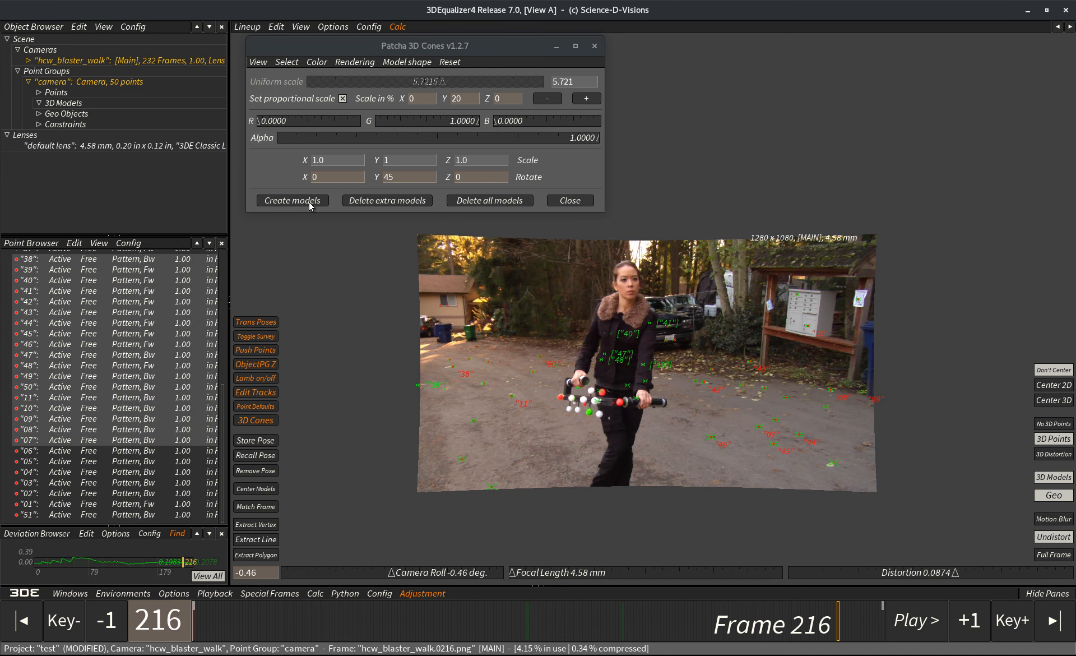
Step: Create models on all tracked points and delete them all again
right_click(161, 301)
click(292, 332)
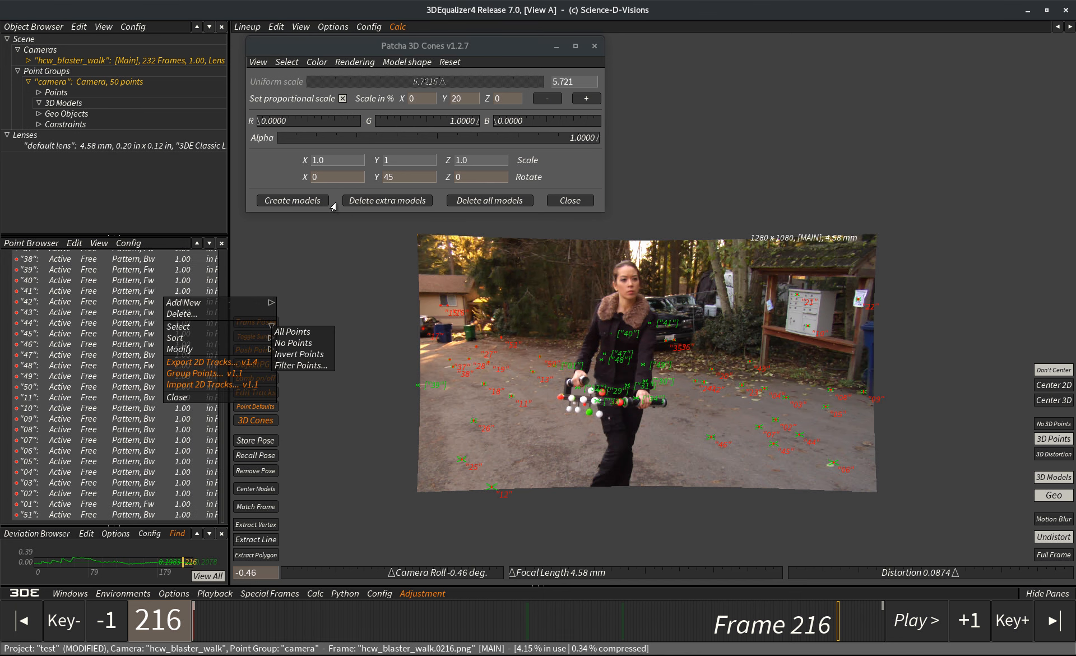
click(316, 202)
click(304, 242)
click(308, 149)
click(470, 201)
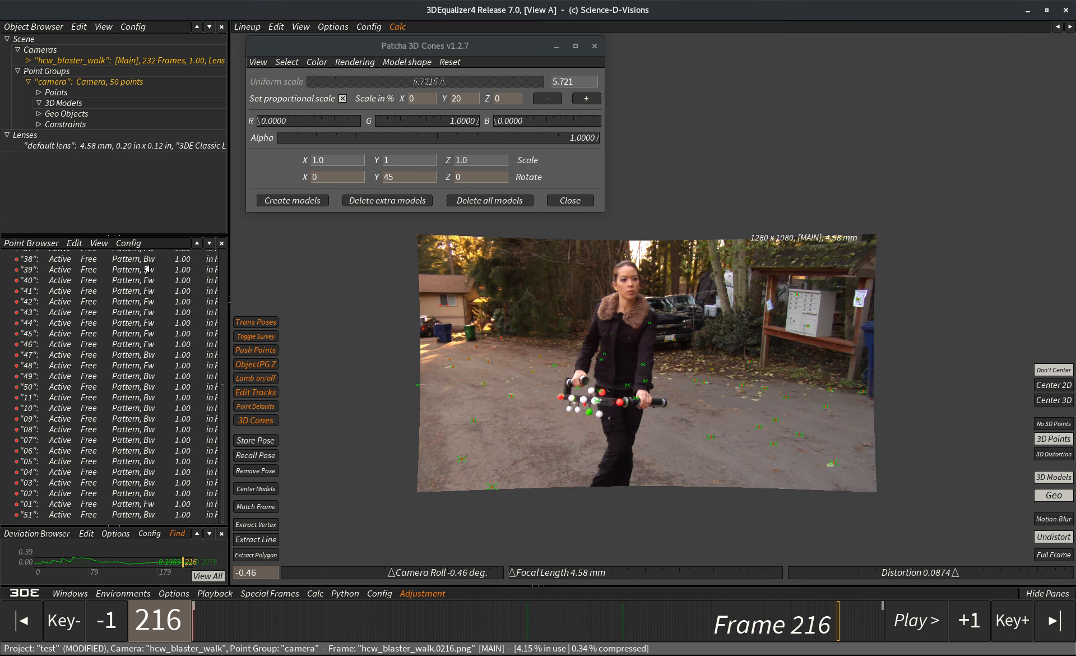
Step: Select points 38 through 10 in the point list and create cone models on them
drag(145, 261, 132, 408)
click(298, 202)
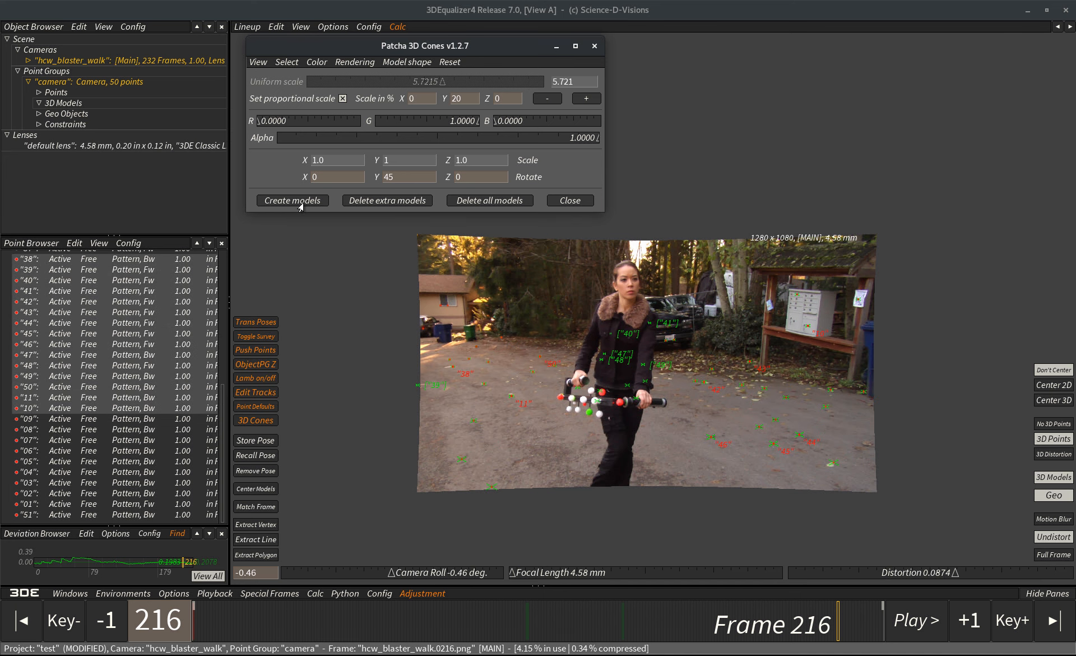
click(486, 298)
Step: Select the five tracked points around the three large cones on the driveway and delete them
scroll(716, 445, up, 3)
drag(682, 397, 847, 476)
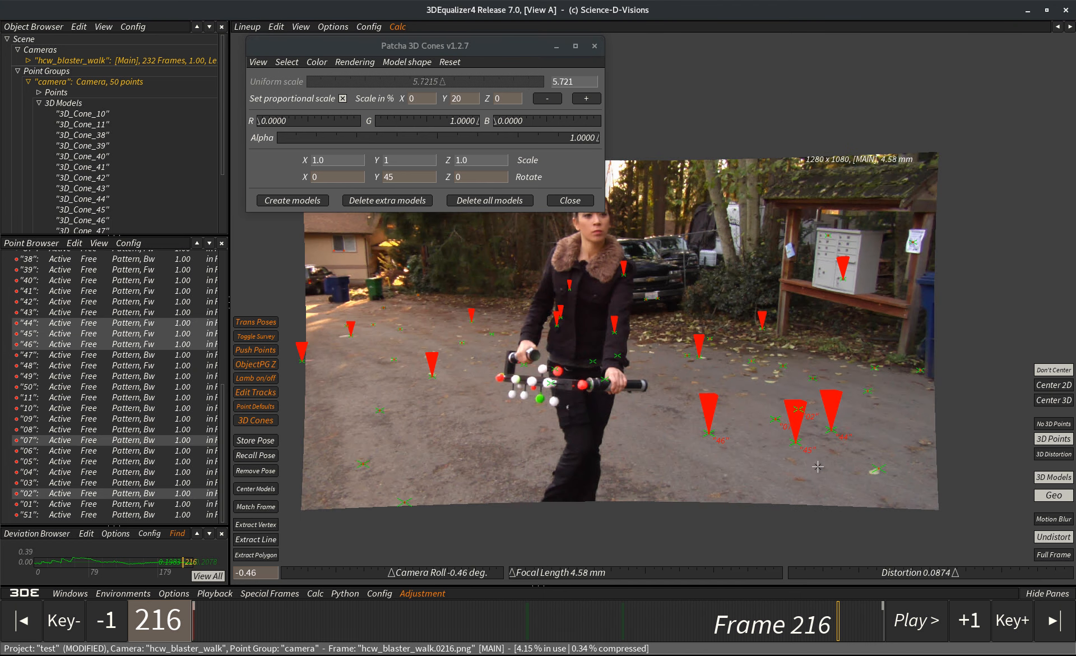
key(Delete)
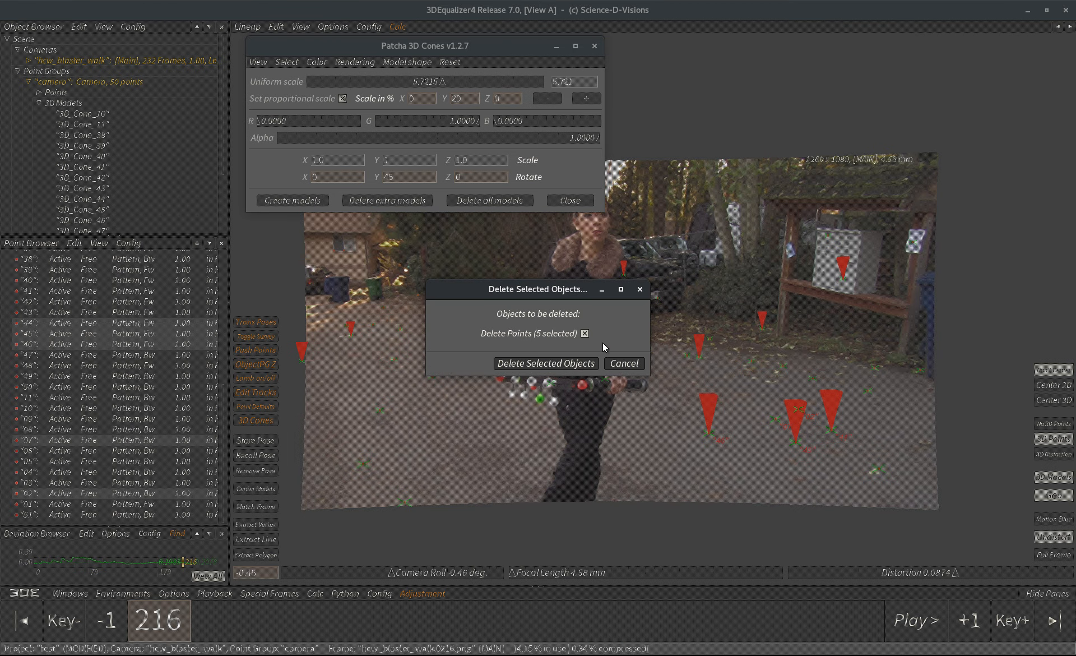
click(579, 365)
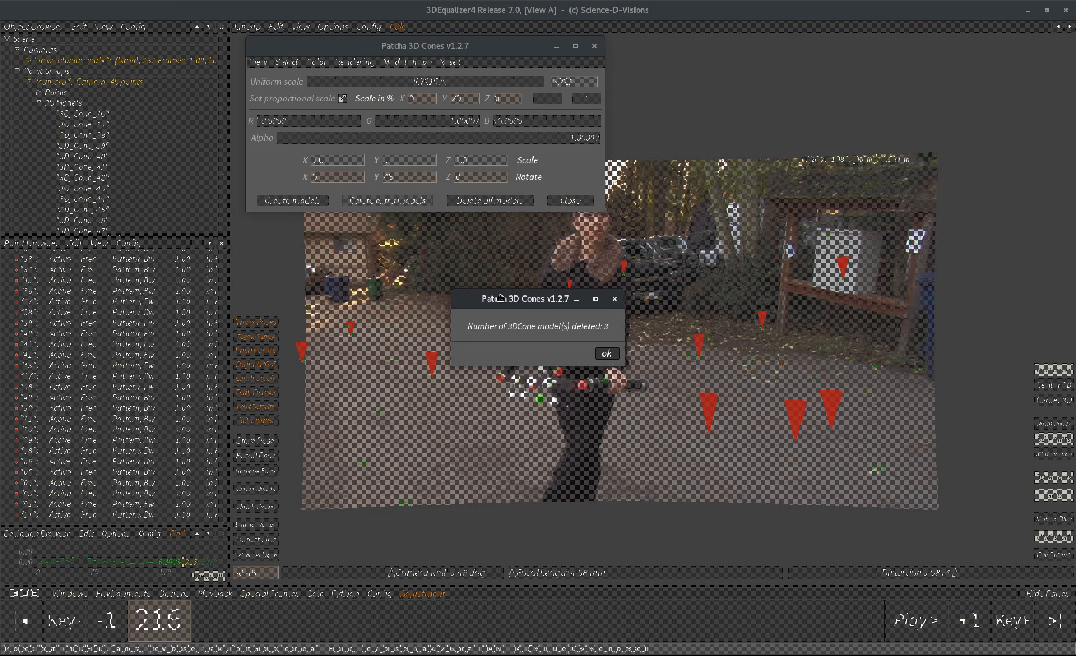
Step: Delete the extra cone models left without points and dismiss the resulting message
drag(500, 297, 462, 294)
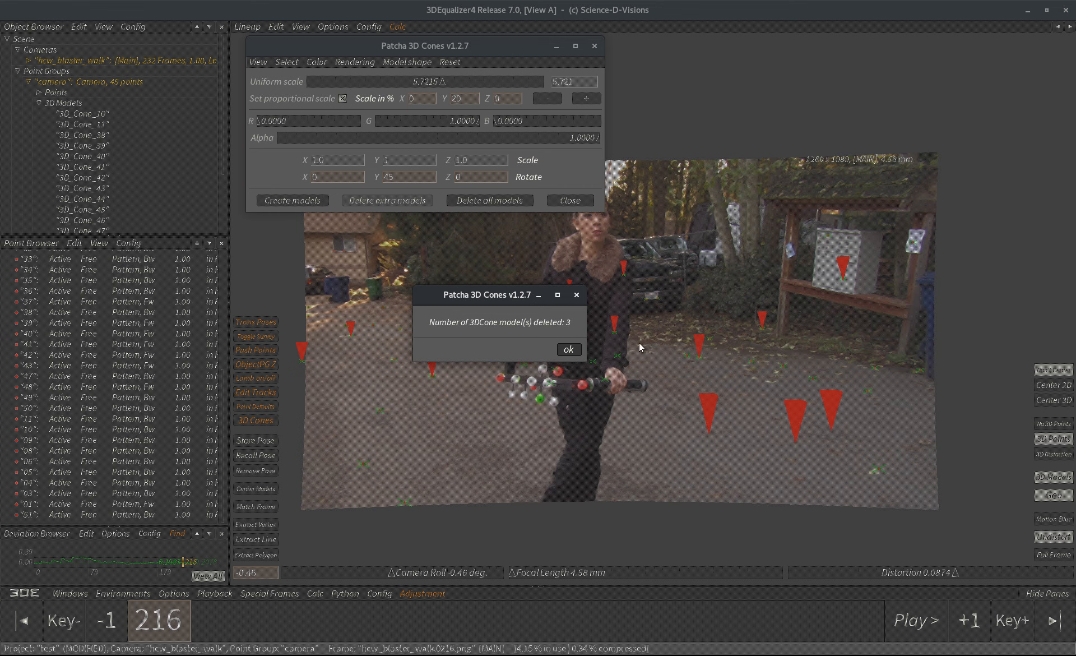
click(567, 350)
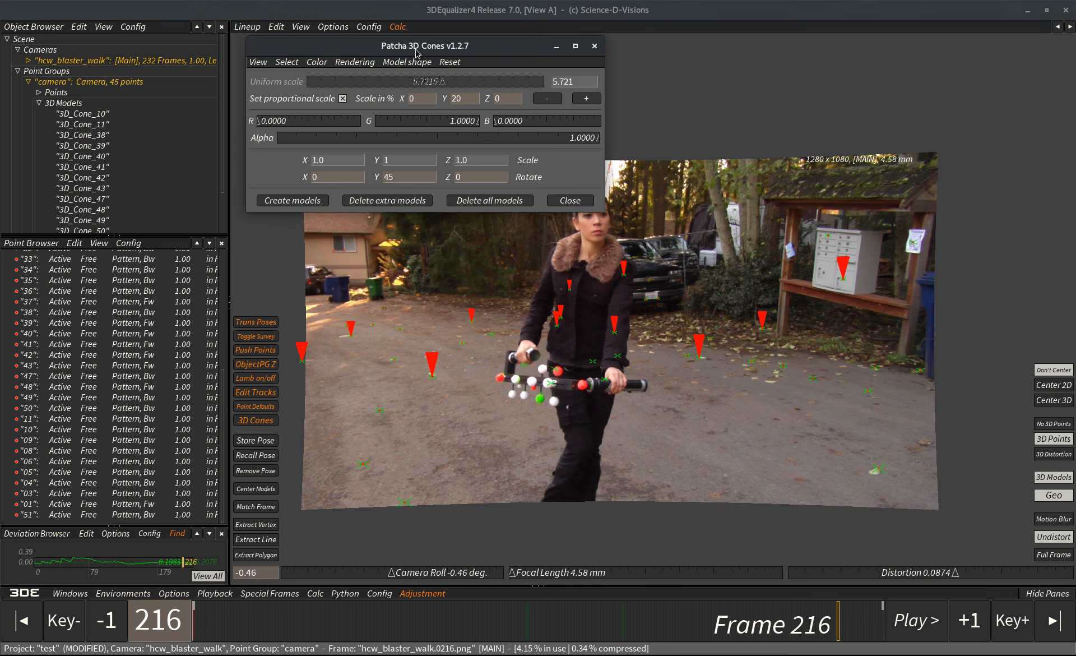
drag(414, 47, 427, 49)
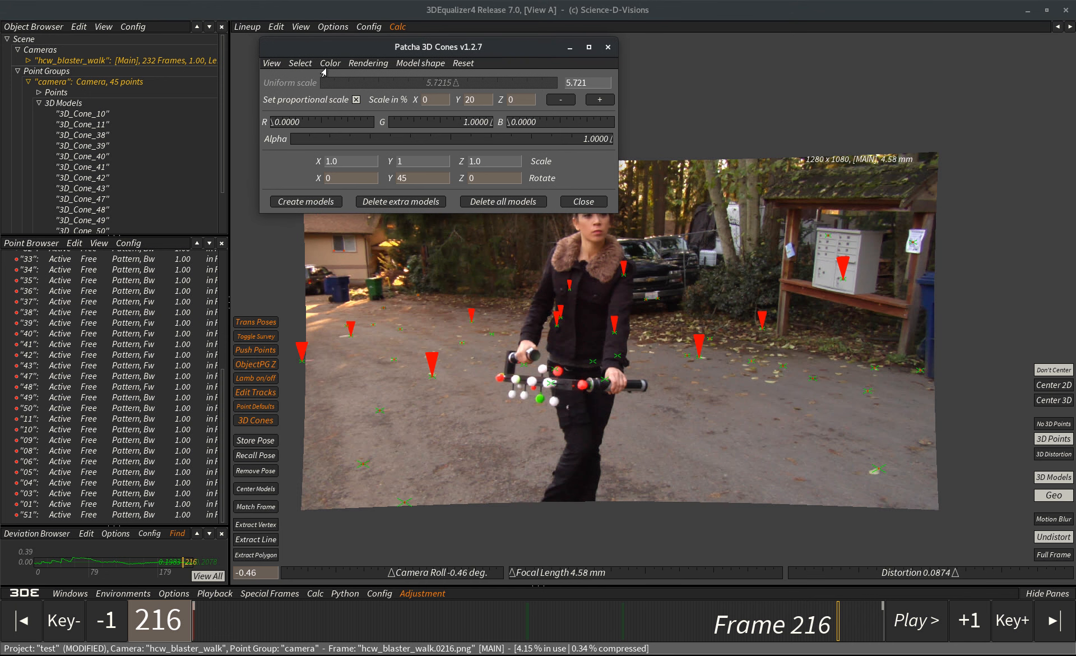
Step: Close the cones dialog, launch the 3D Cones script again and move its dialog off the cones
click(583, 201)
click(255, 420)
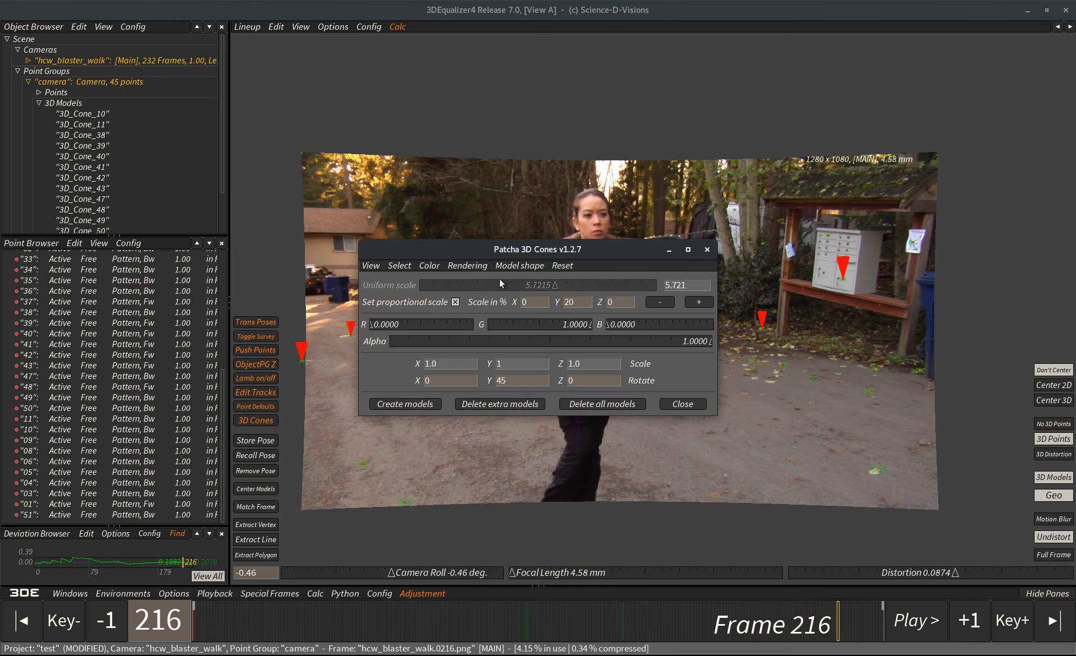
drag(532, 256, 492, 99)
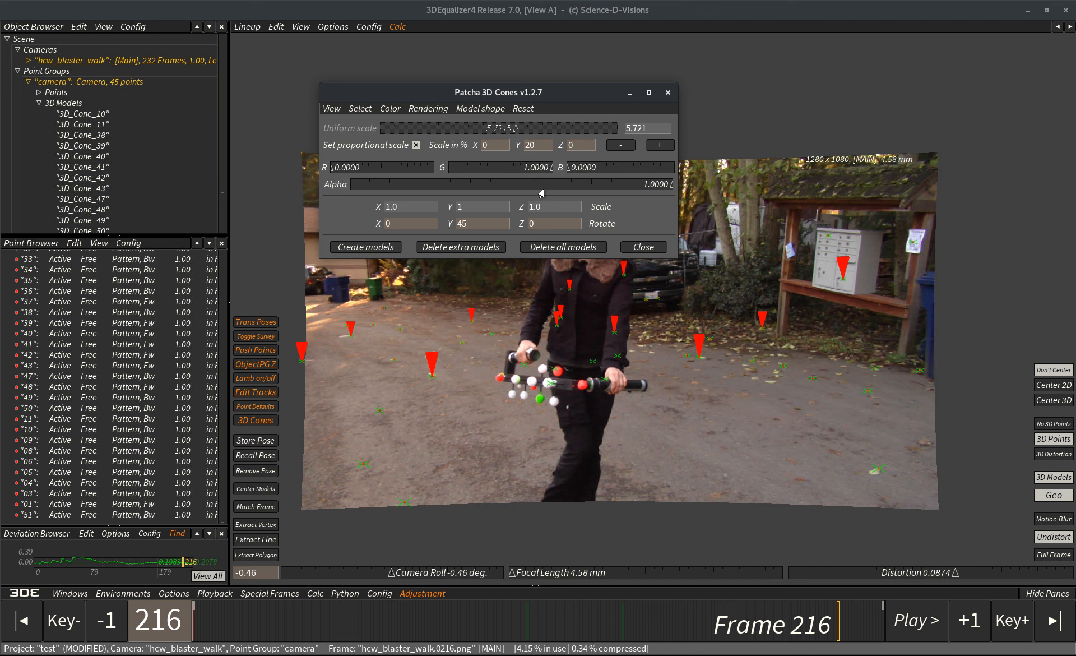
Step: Reset the cones script's UI settings to their defaults
click(524, 109)
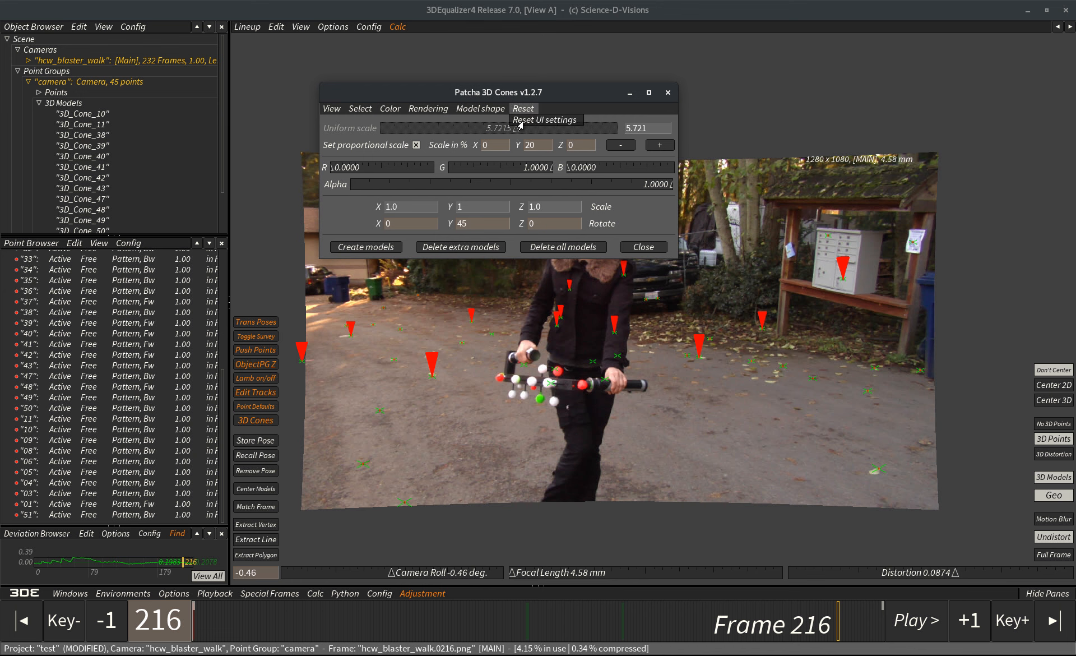
click(551, 120)
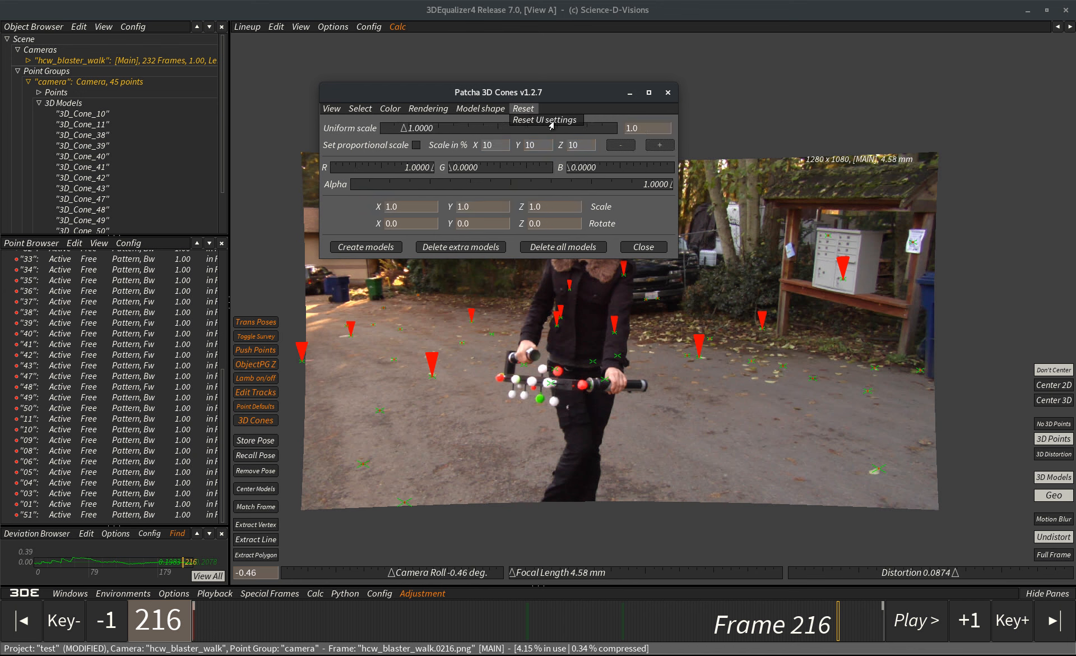
drag(503, 93, 472, 80)
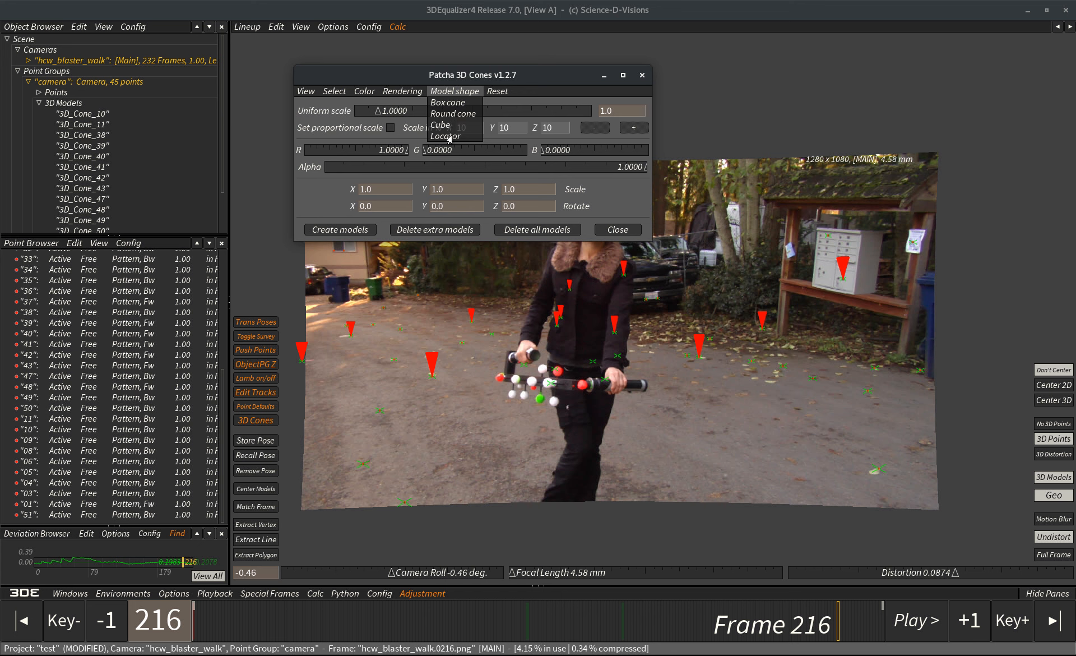
click(453, 93)
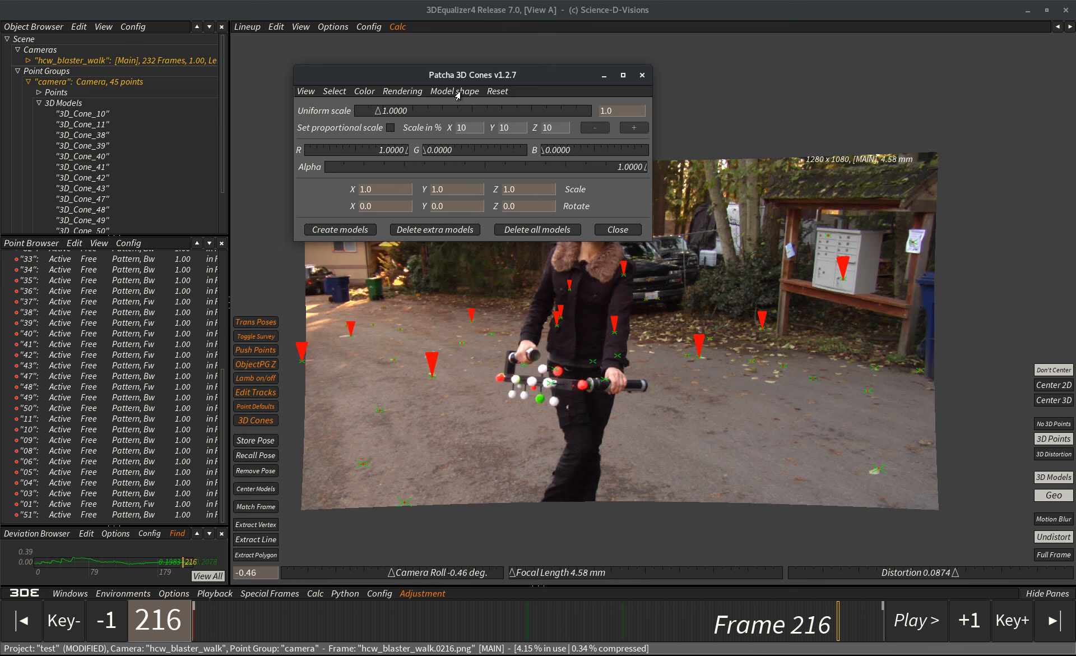
drag(469, 81, 426, 68)
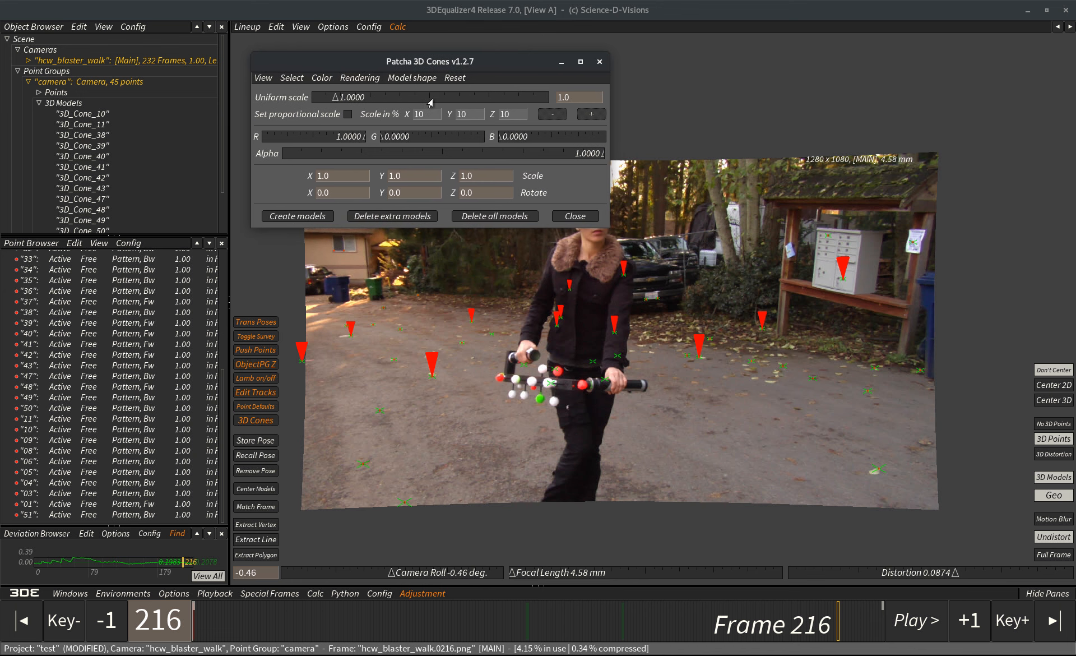